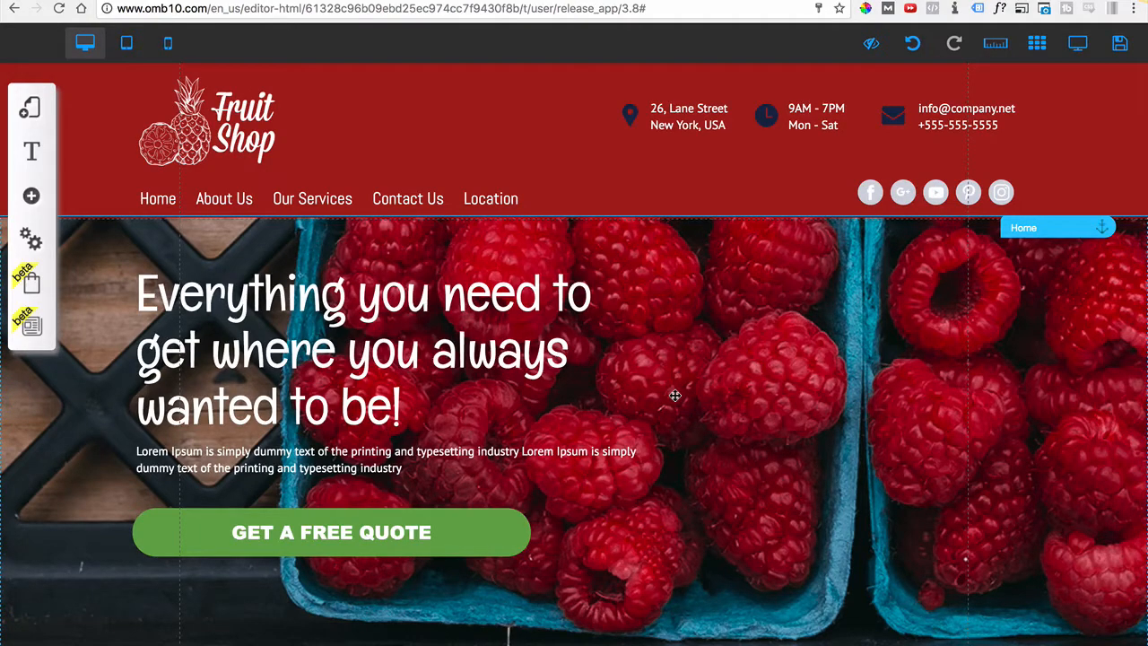
# - Review the home page and save all modified items, including the default layout and Home page
pyautogui.scroll(-10, 674, 395)
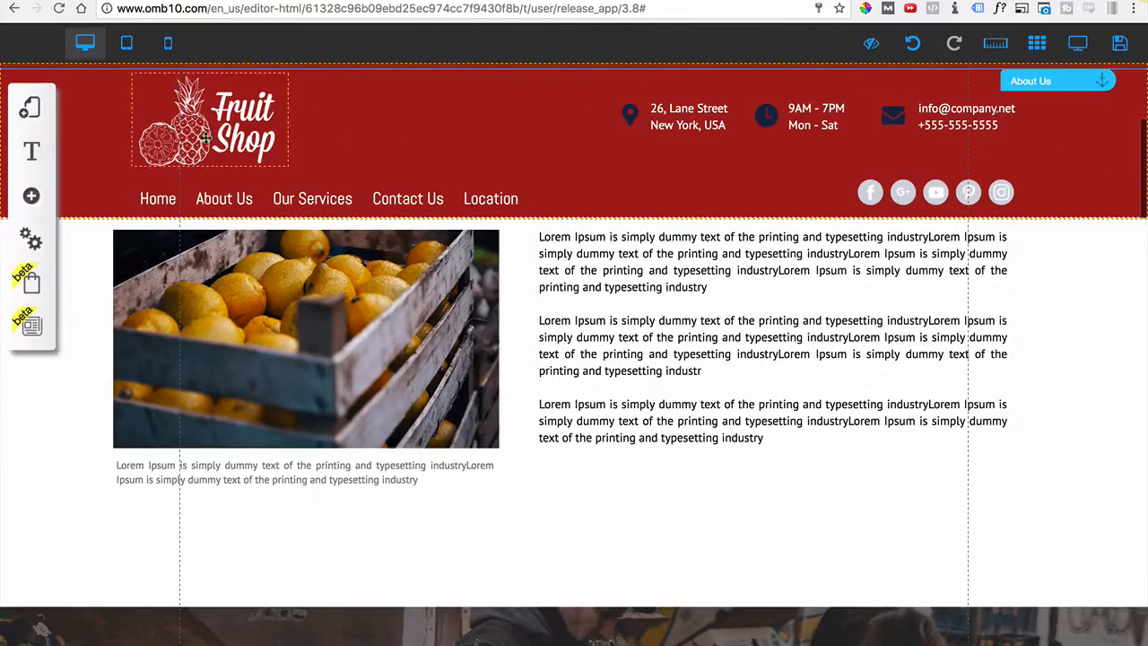
pyautogui.scroll(3, 542, 457)
pyautogui.scroll(5, 542, 460)
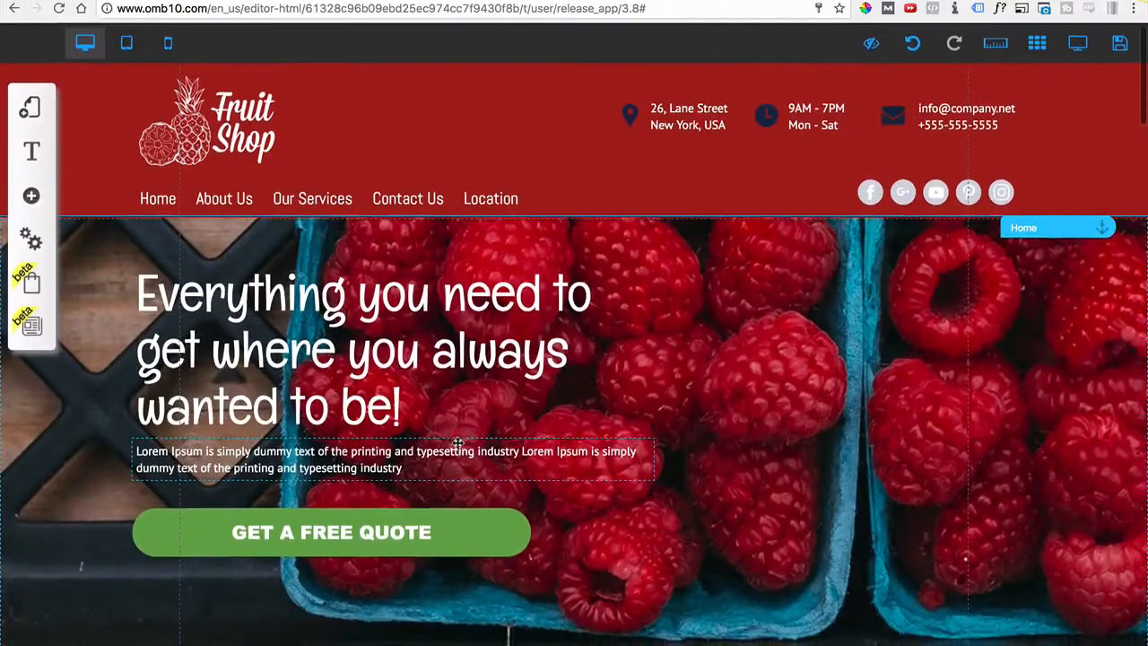
pyautogui.click(1118, 49)
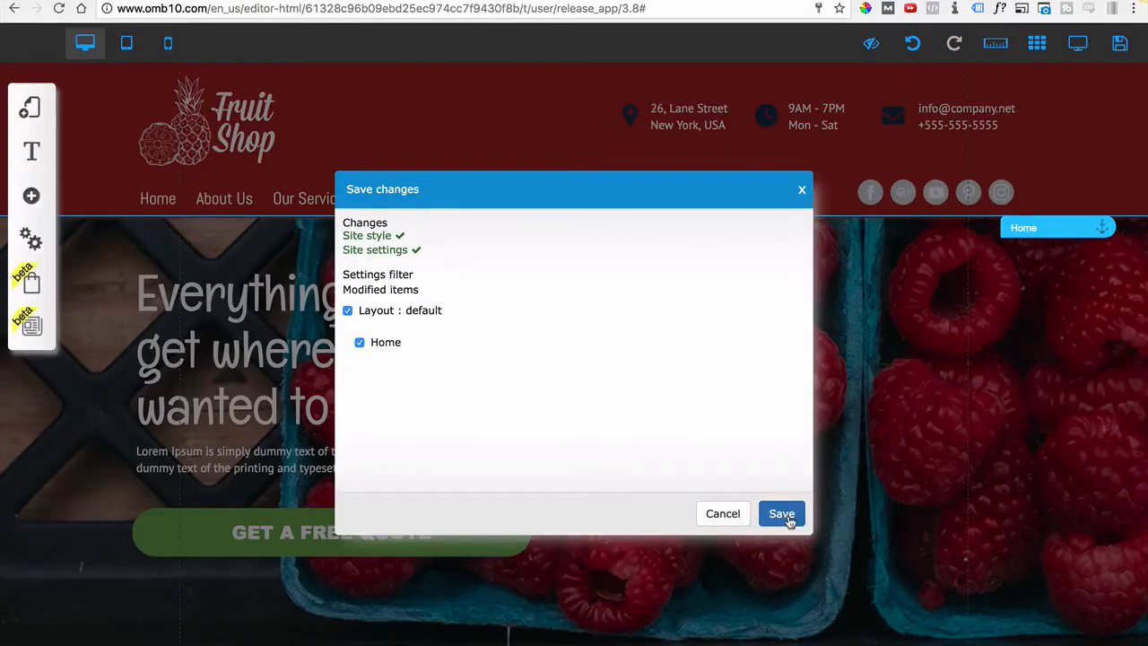
pyautogui.click(781, 514)
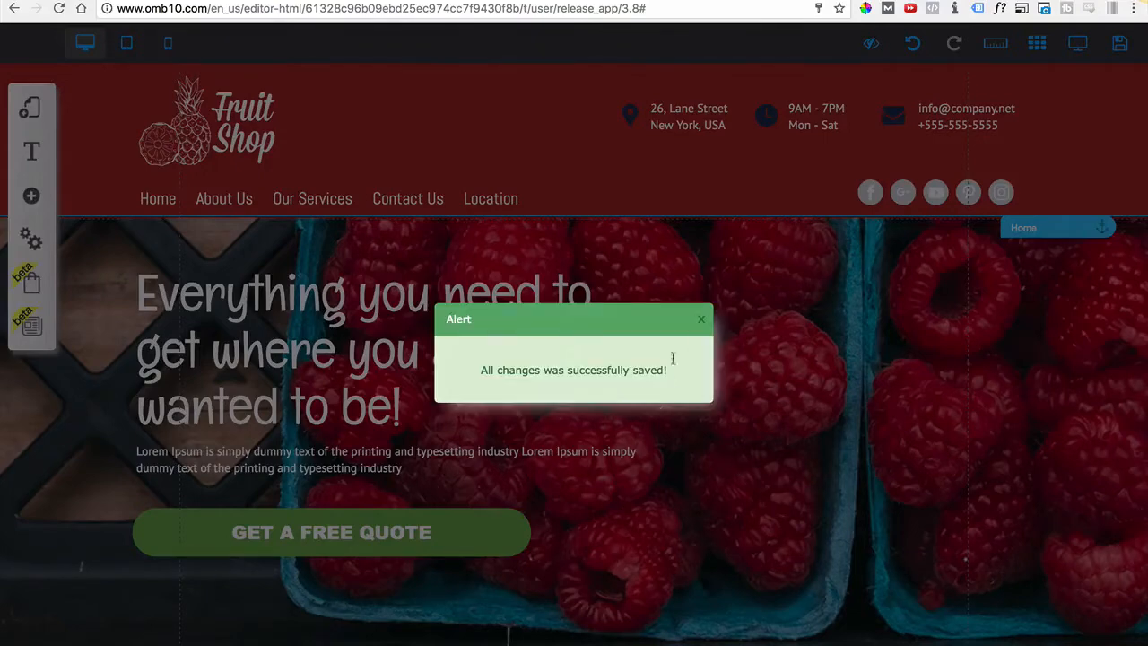
pyautogui.click(701, 319)
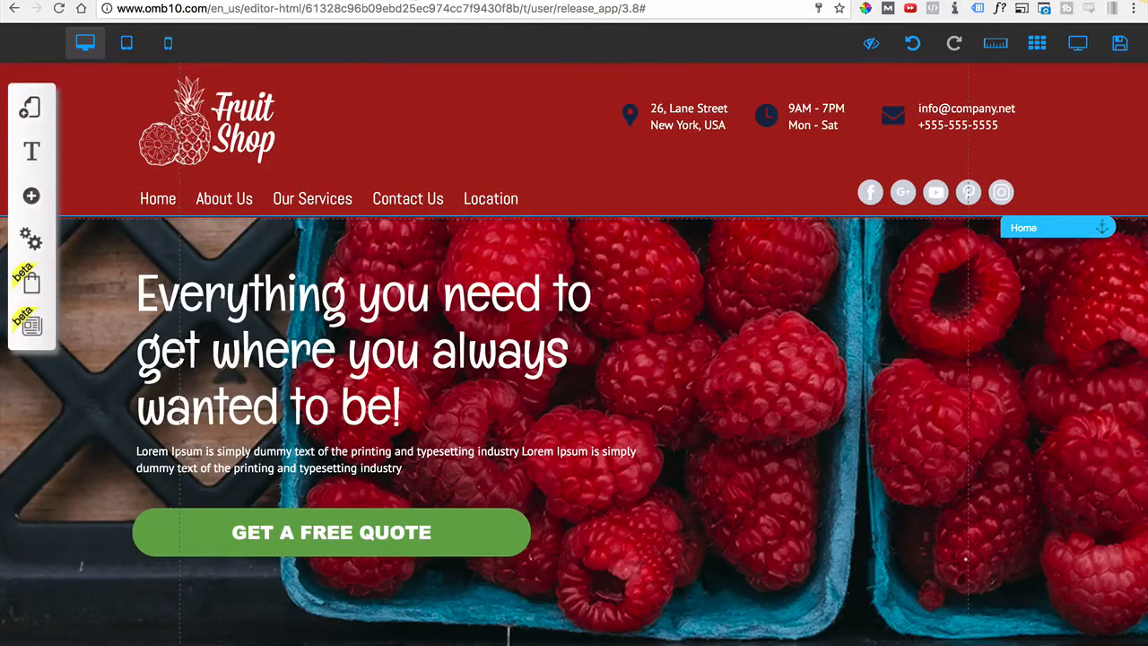
# - Leave the site editor and publish the fruit-site website from the list of sites
pyautogui.click(344, 2)
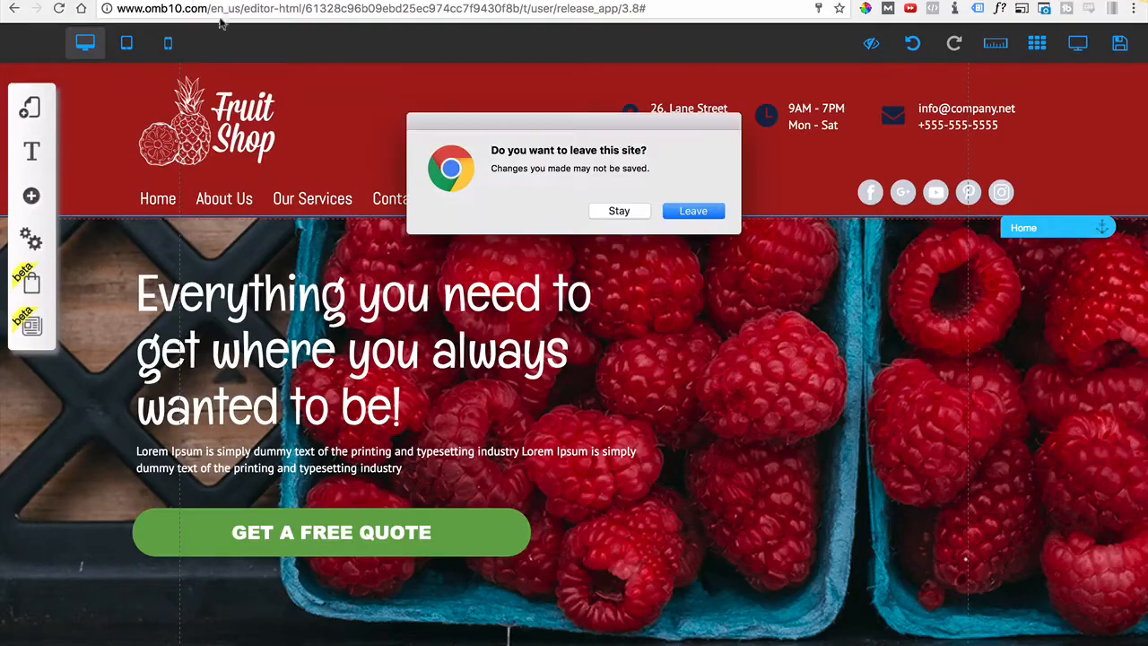
pyautogui.click(685, 209)
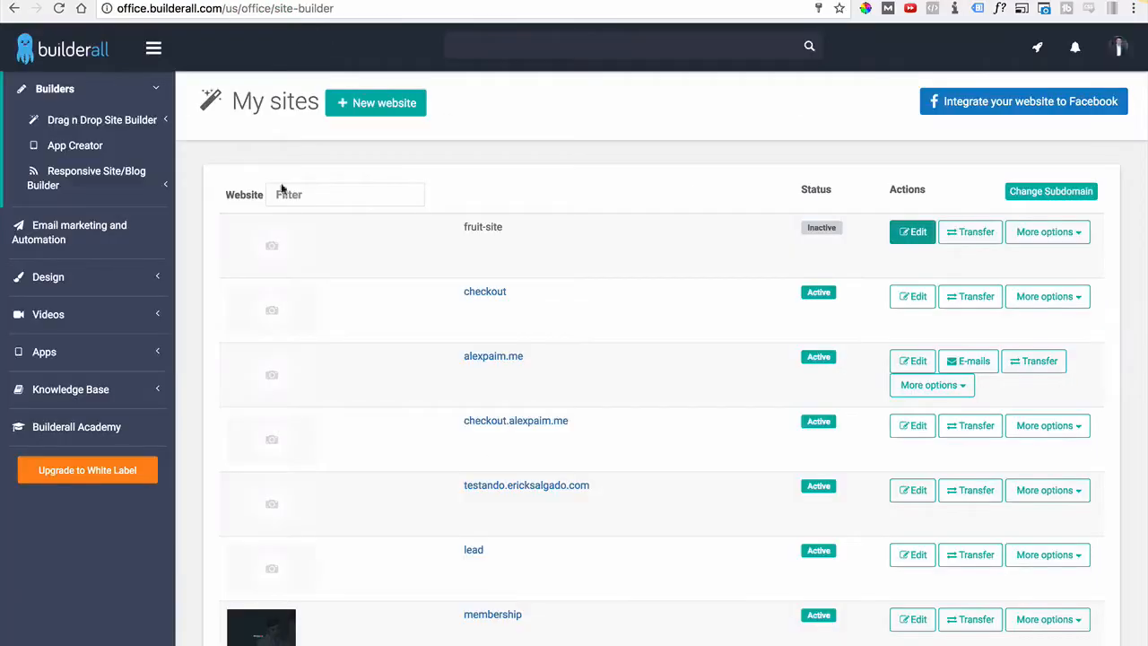
pyautogui.moveTo(522, 235); pyautogui.dragTo(467, 226)
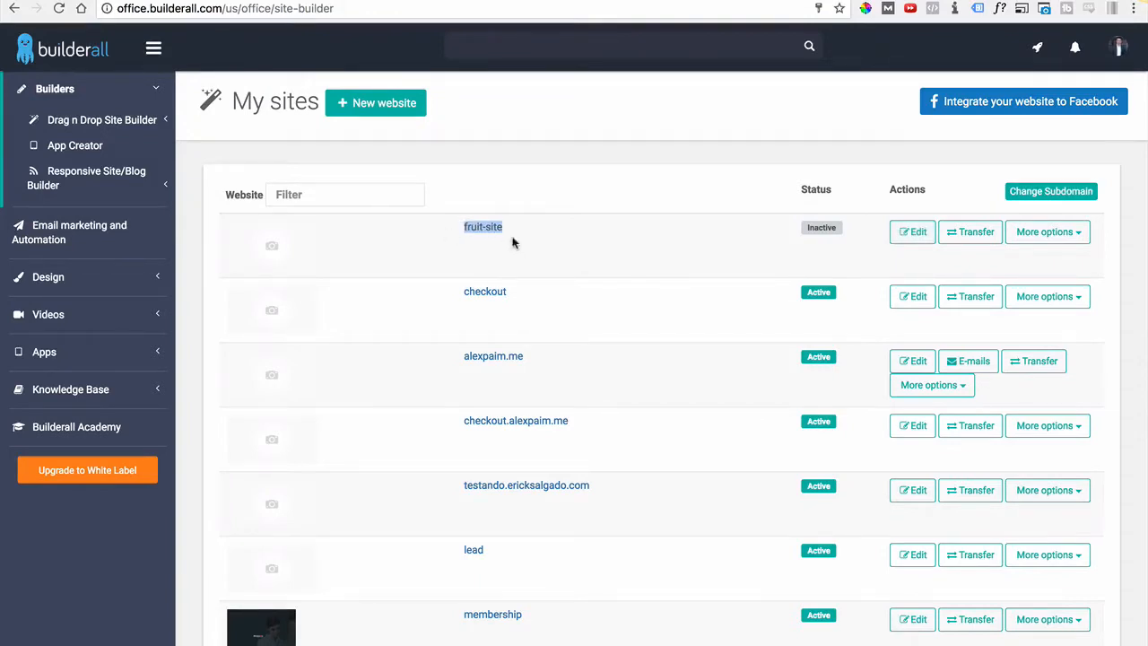
pyautogui.click(736, 227)
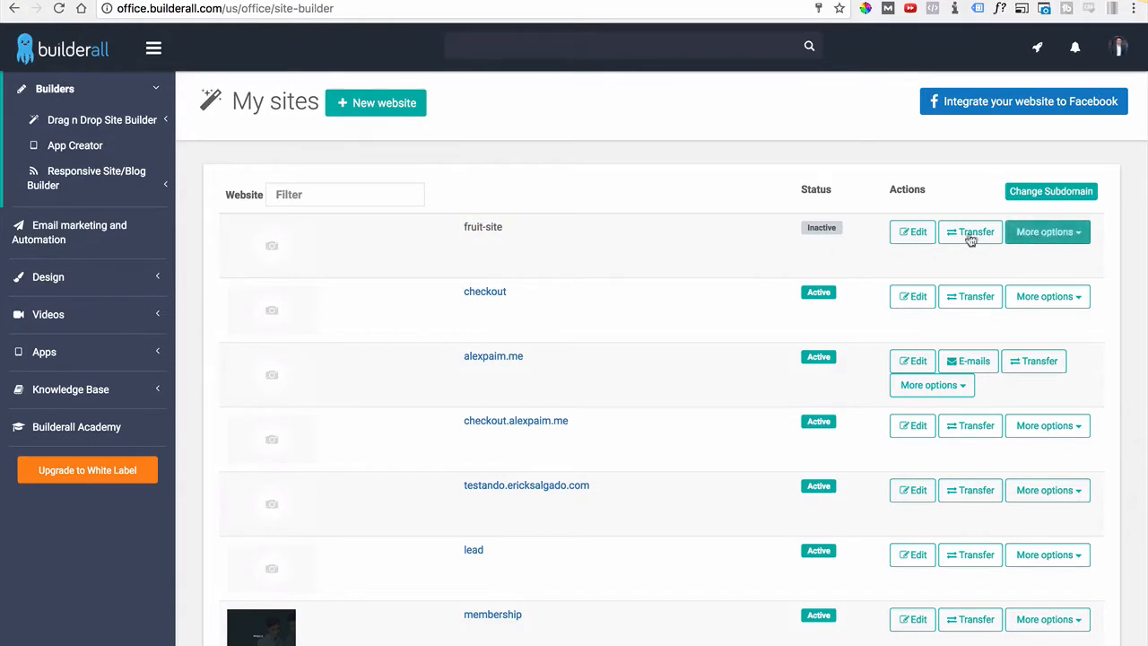
pyautogui.click(1045, 240)
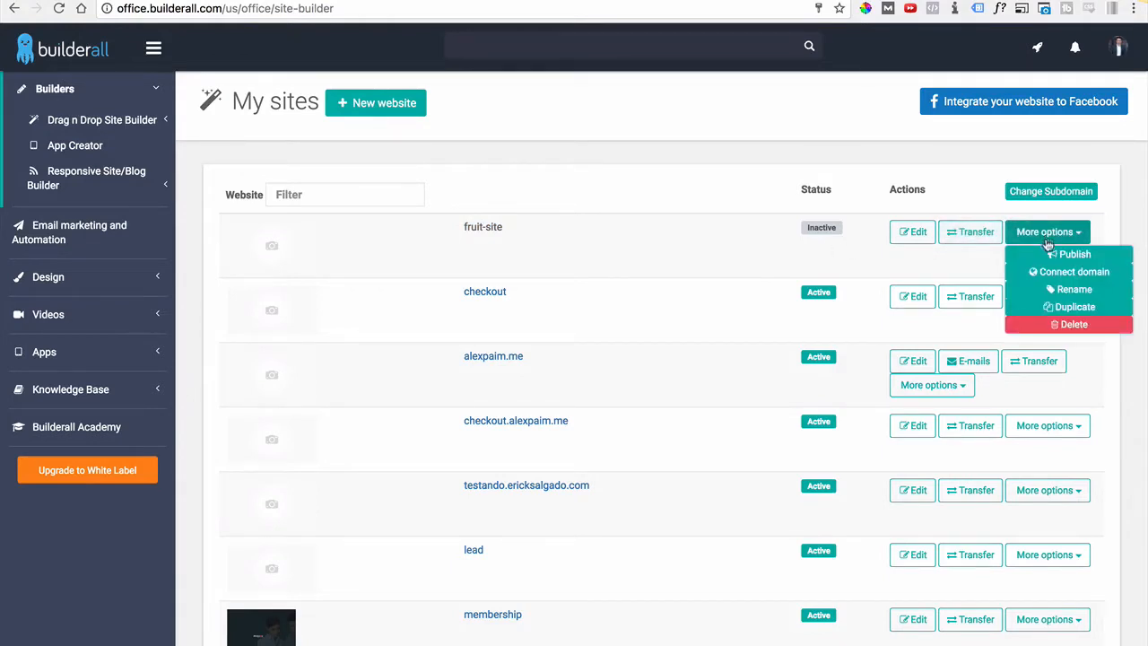
pyautogui.click(1051, 257)
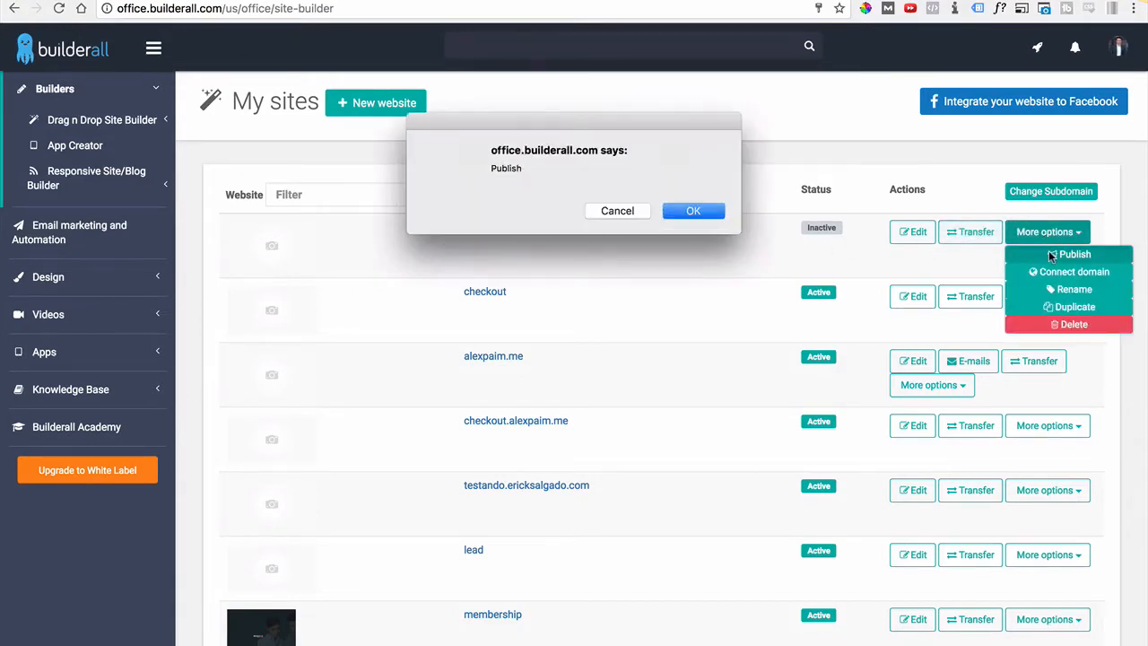
pyautogui.click(703, 212)
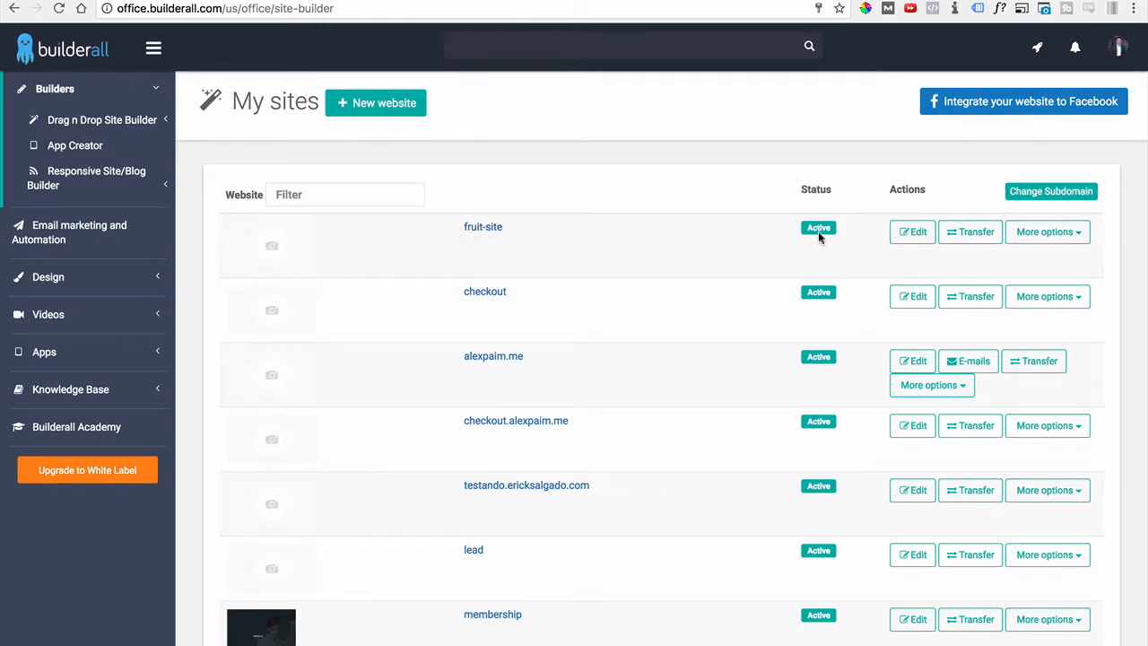
# - View the published fruit-site and check its page sections and the About Us, Contact Us and Home navigation links
pyautogui.click(475, 228)
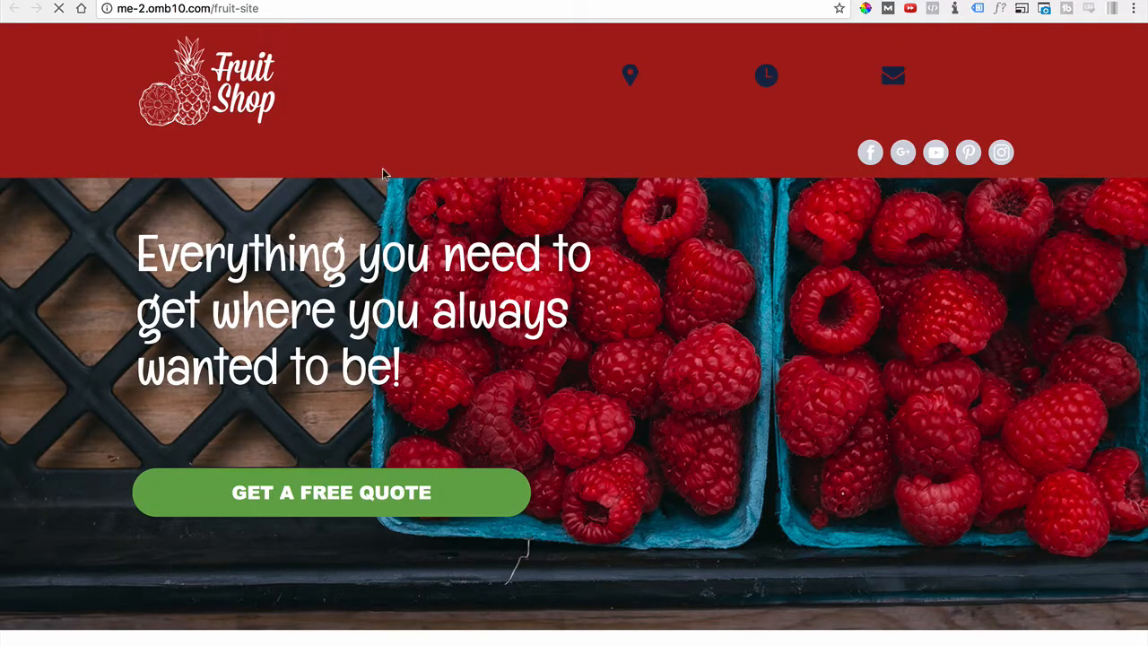
pyautogui.scroll(-5, 466, 408)
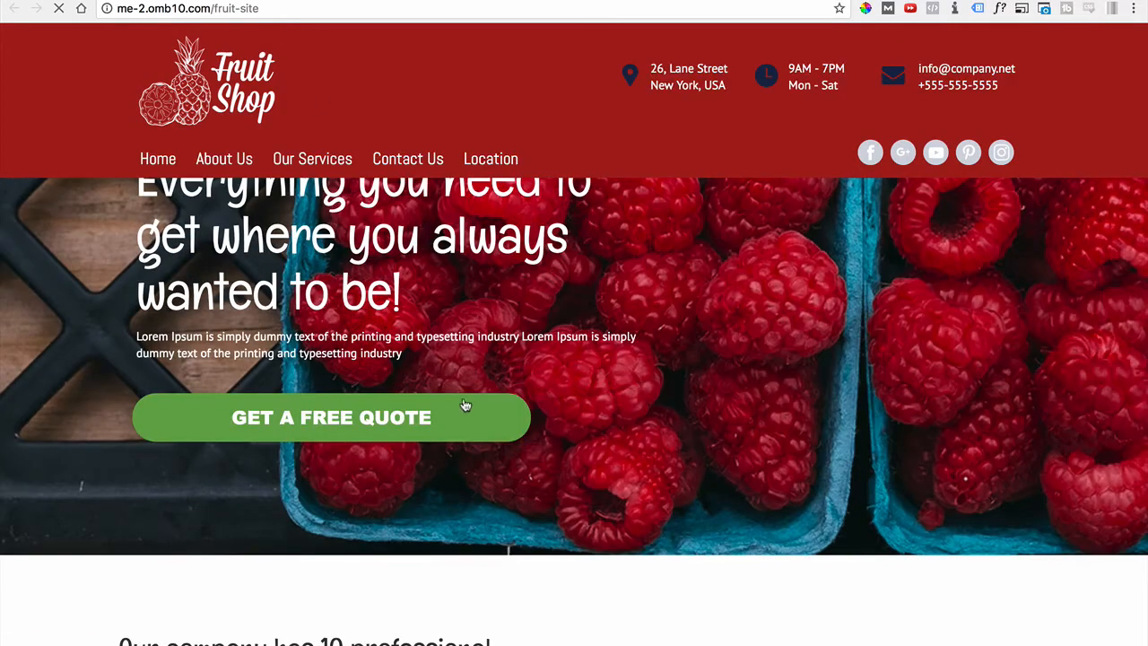
pyautogui.click(199, 13)
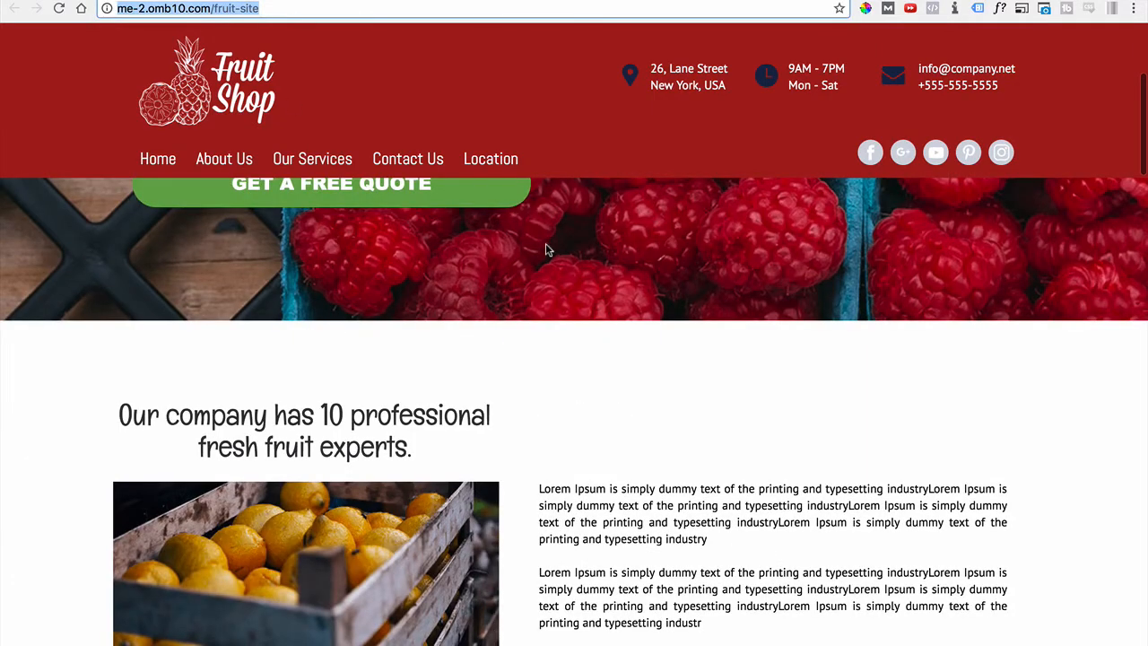
pyautogui.scroll(-3, 545, 248)
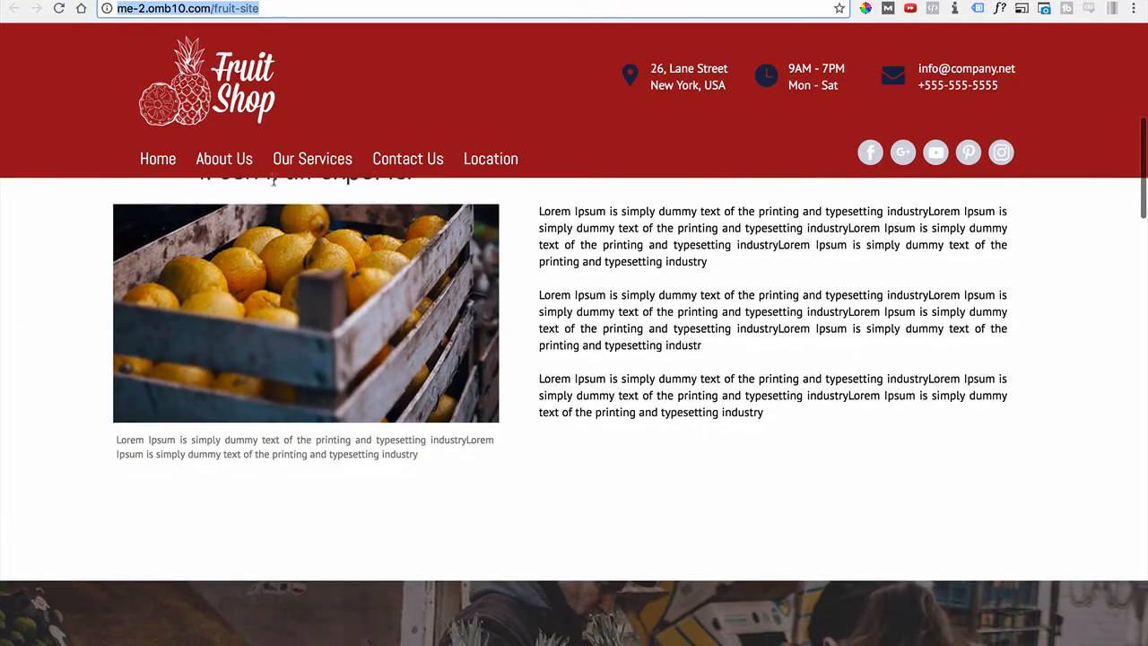
pyautogui.scroll(-1, 533, 290)
pyautogui.scroll(-1, 574, 314)
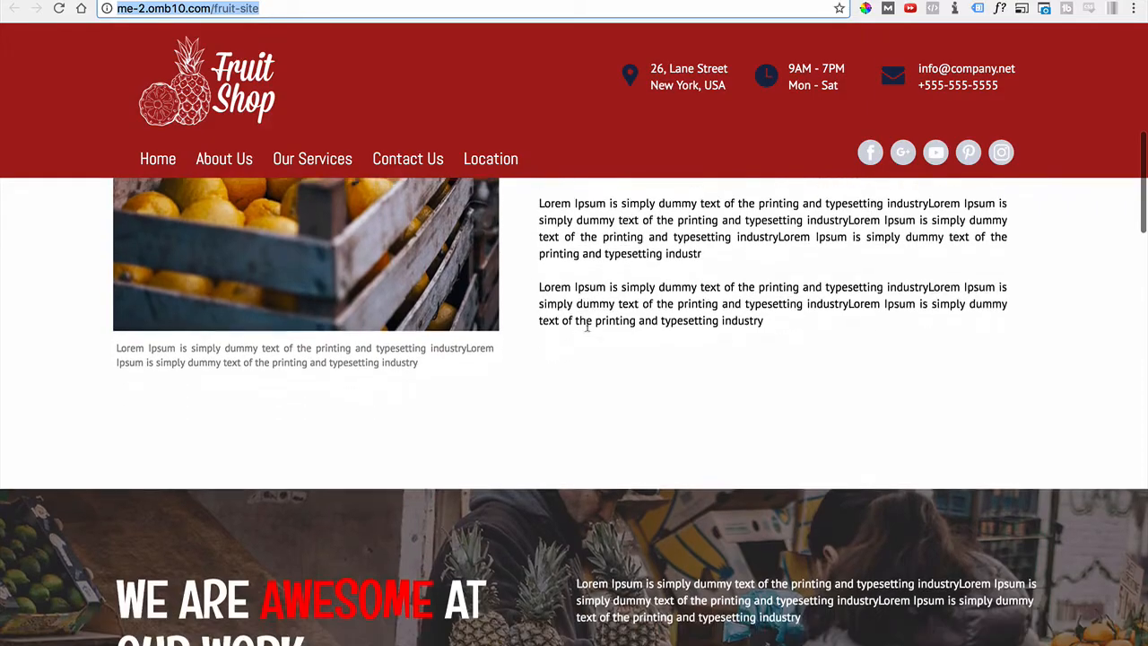
pyautogui.click(238, 169)
pyautogui.click(403, 159)
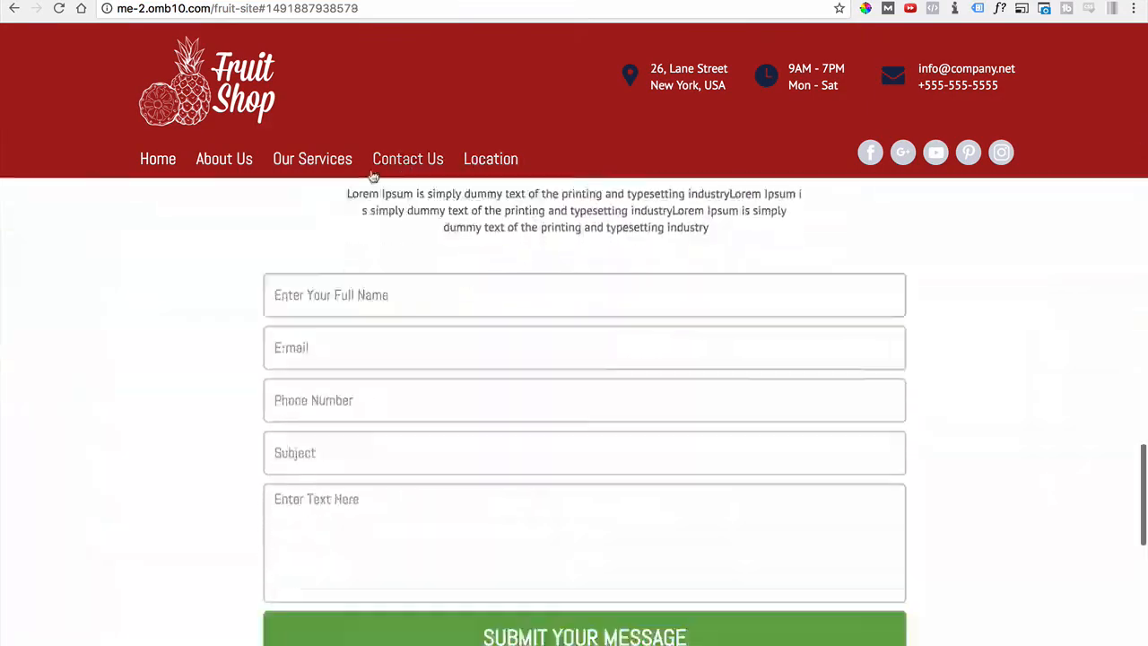
pyautogui.click(159, 162)
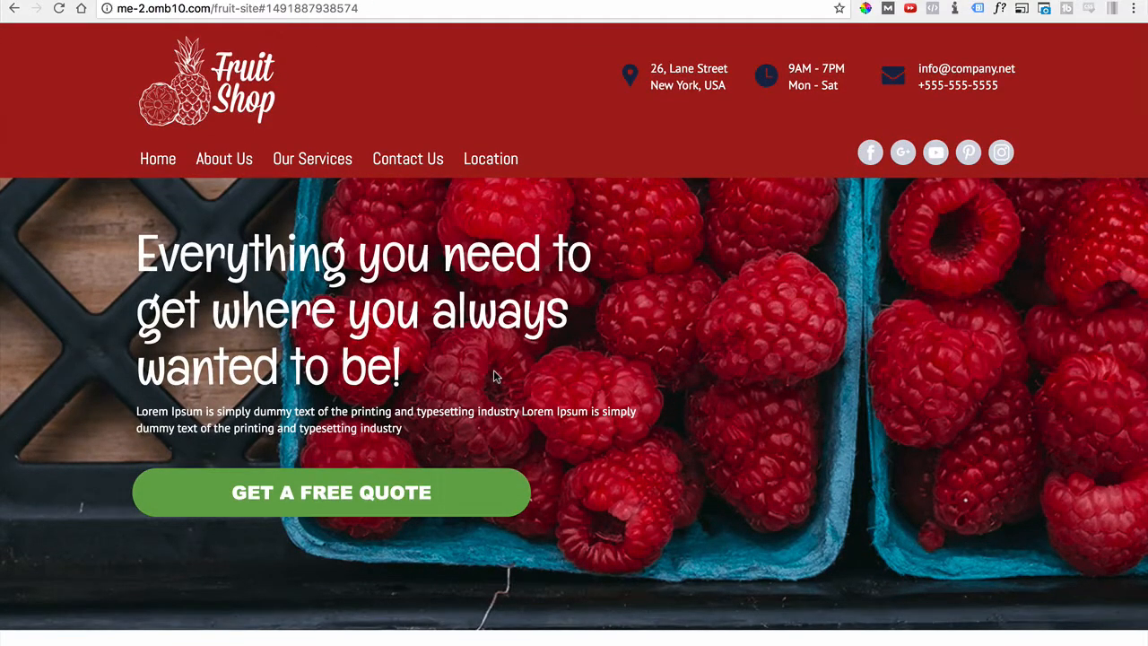
# - Return to the site list and open the custom domain connection settings for fruit-site
pyautogui.click(226, 0)
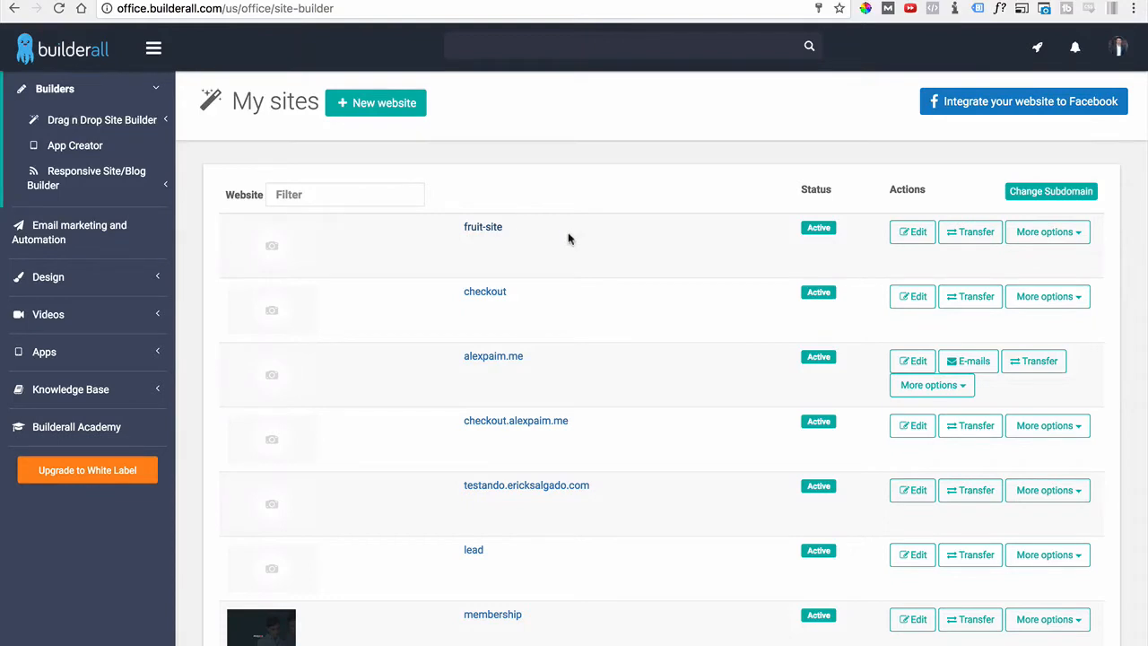
pyautogui.click(1040, 240)
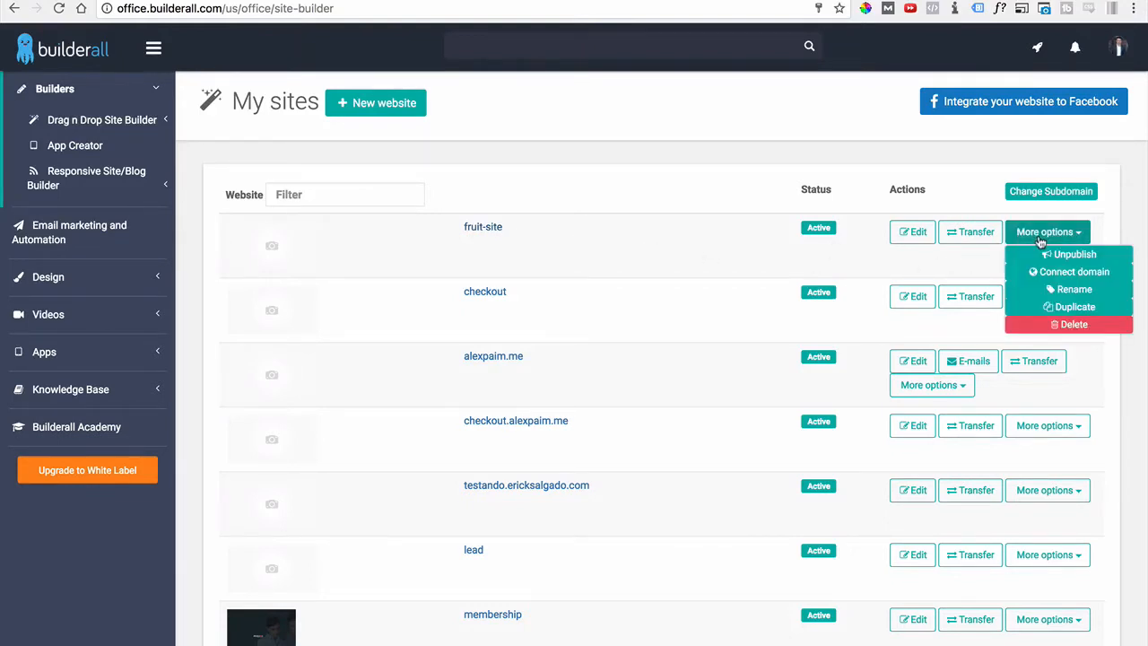
pyautogui.click(1043, 273)
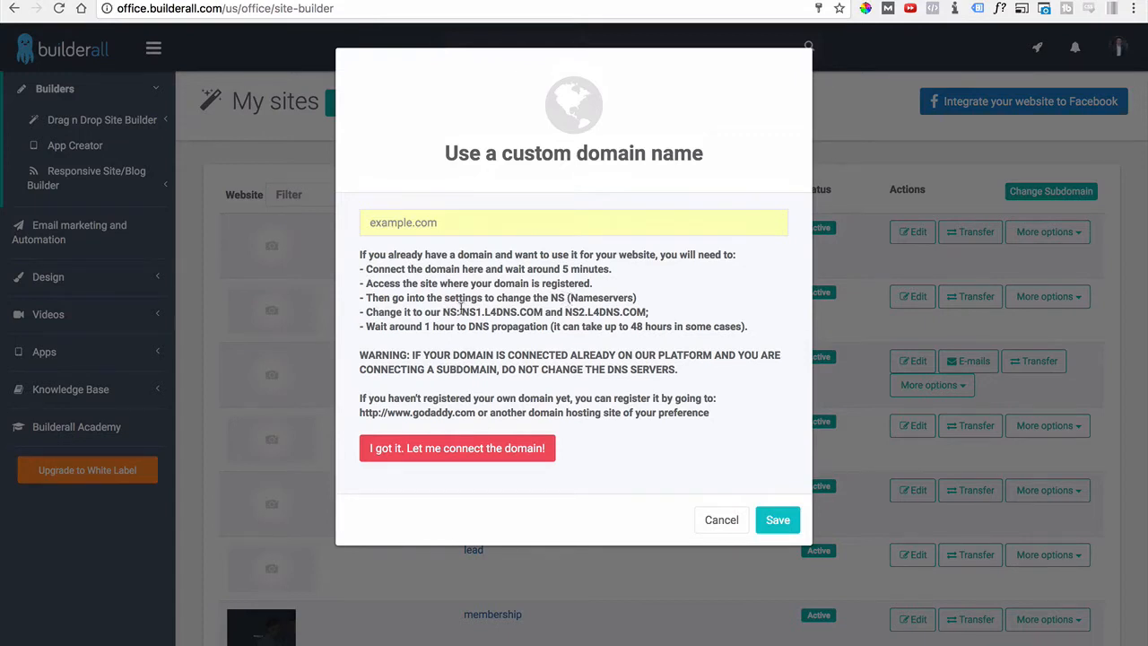
# - Examine the nameserver addresses in the custom domain instructions and select the first one, NS1.L4DNS.COM
pyautogui.moveTo(462, 311); pyautogui.dragTo(645, 312)
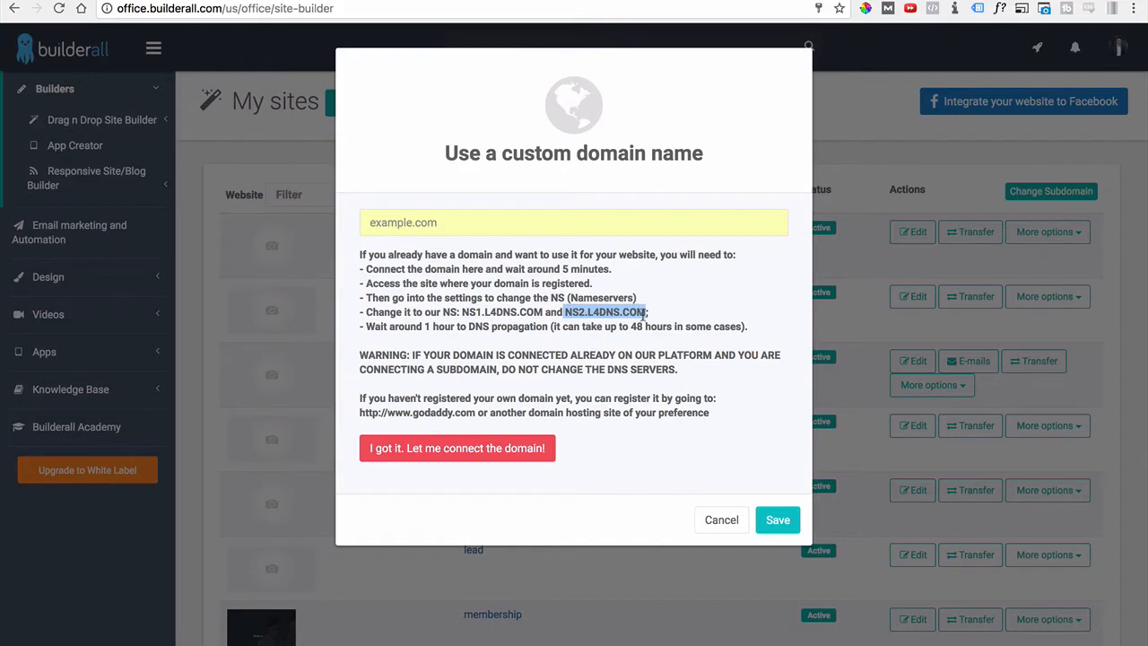
pyautogui.click(645, 320)
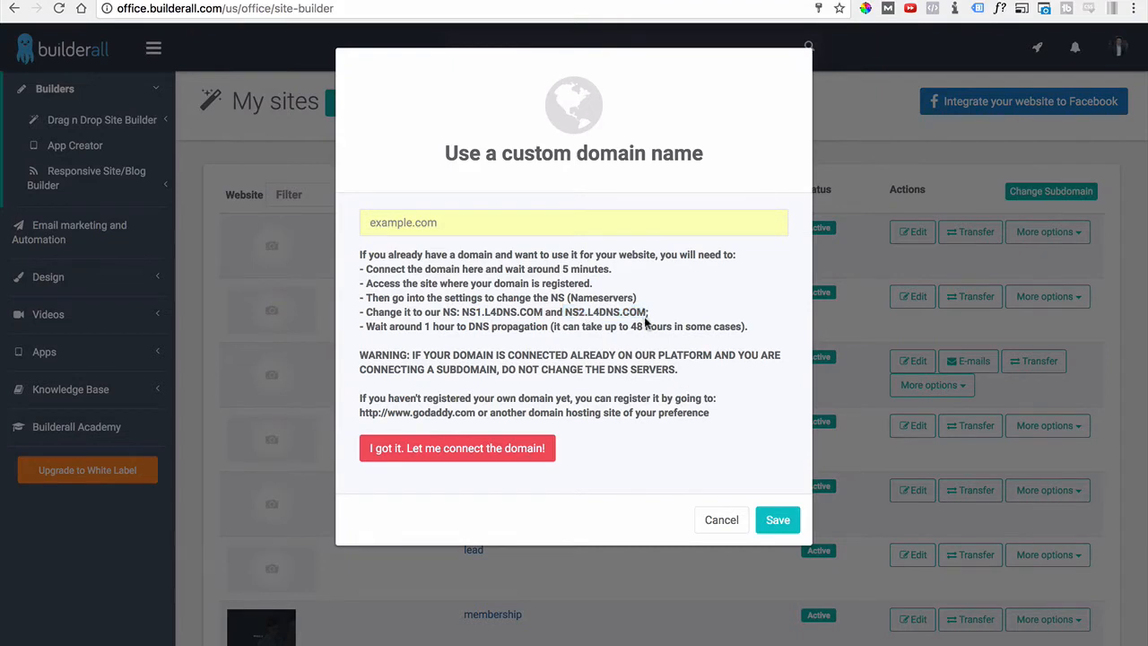
pyautogui.moveTo(543, 313); pyautogui.dragTo(463, 315)
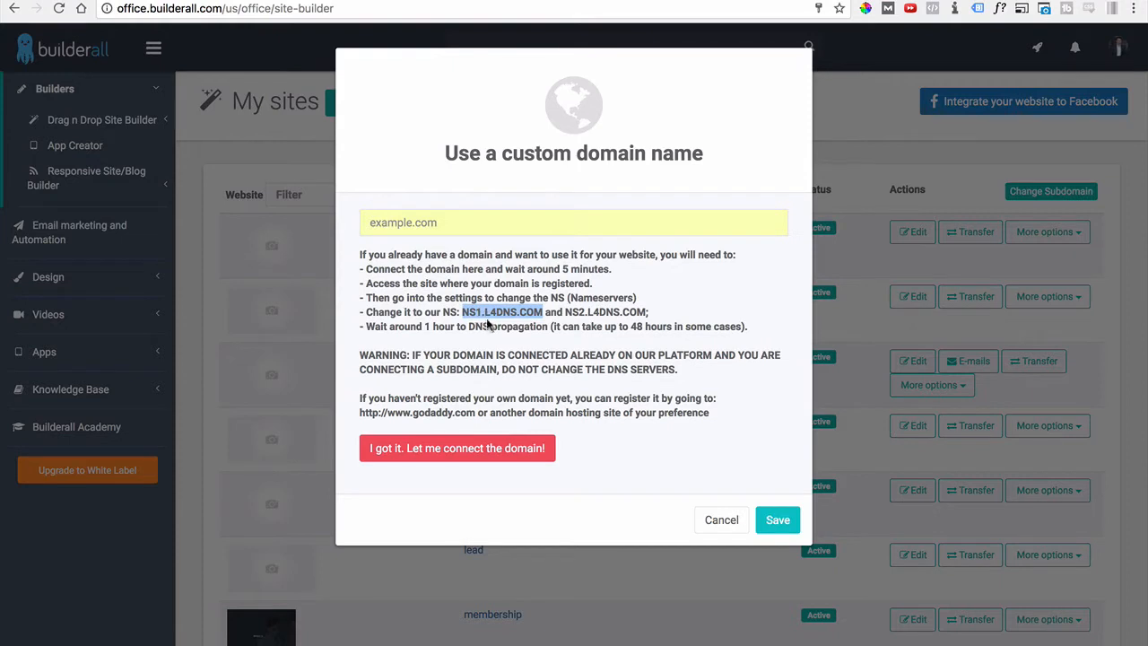
pyautogui.click(532, 327)
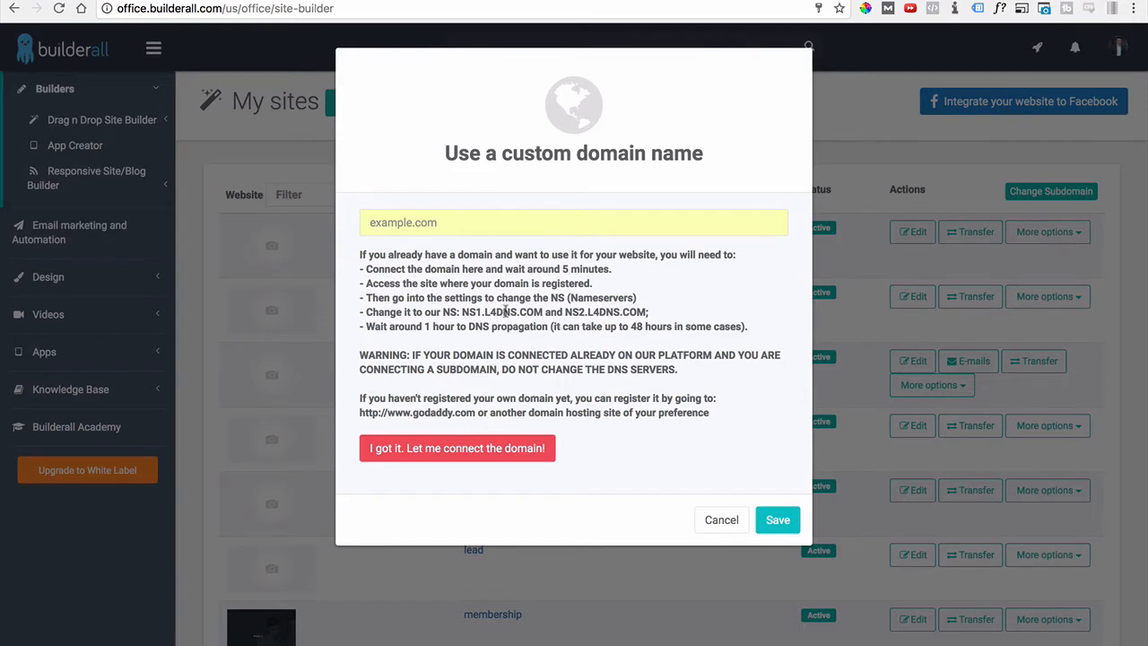
pyautogui.moveTo(507, 311); pyautogui.dragTo(543, 314)
pyautogui.click(475, 314)
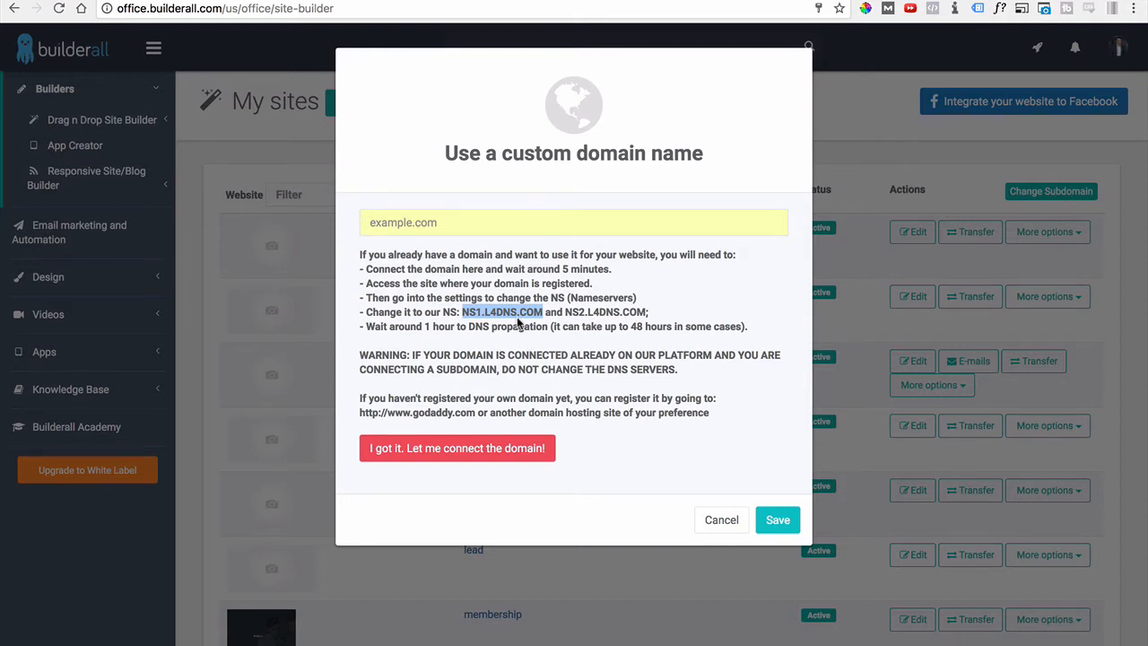
# - Switch to the Namecheap account and open the management page of the .me domain in the domain list
pyautogui.click(300, 1)
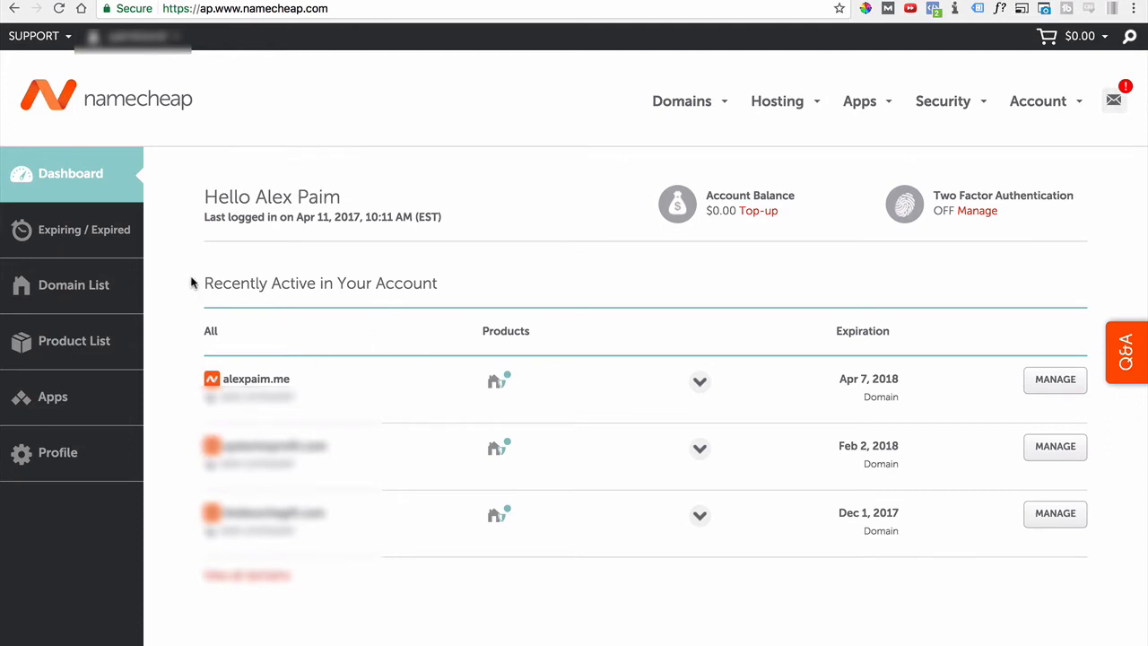
pyautogui.click(75, 296)
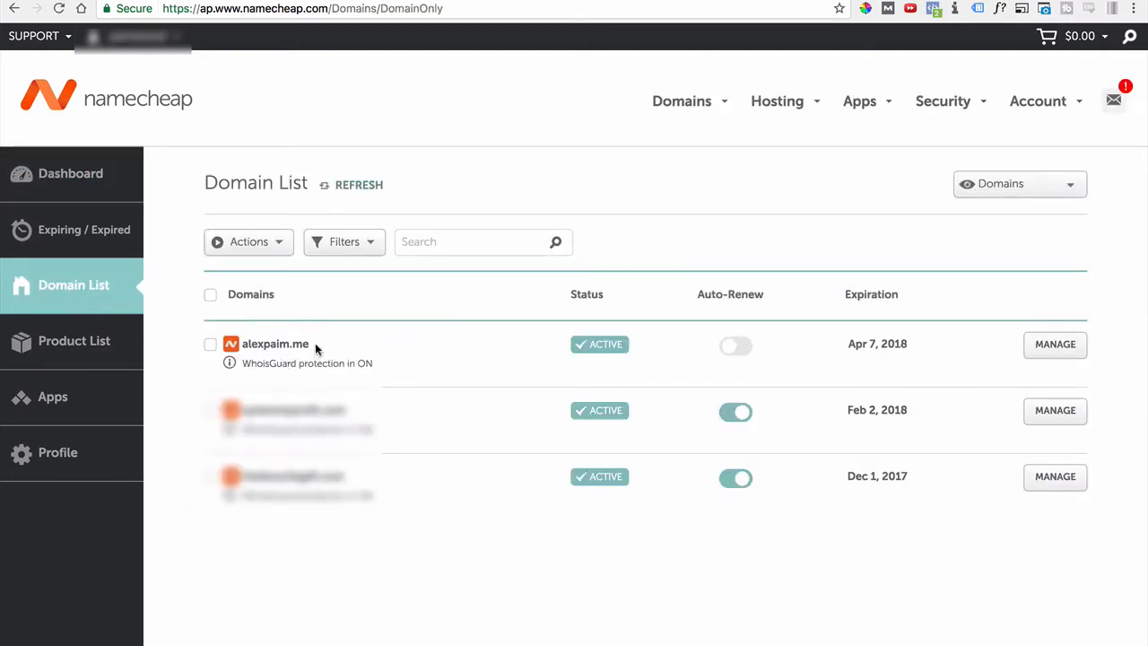
pyautogui.moveTo(308, 343); pyautogui.dragTo(254, 343)
pyautogui.click(390, 348)
pyautogui.click(1053, 353)
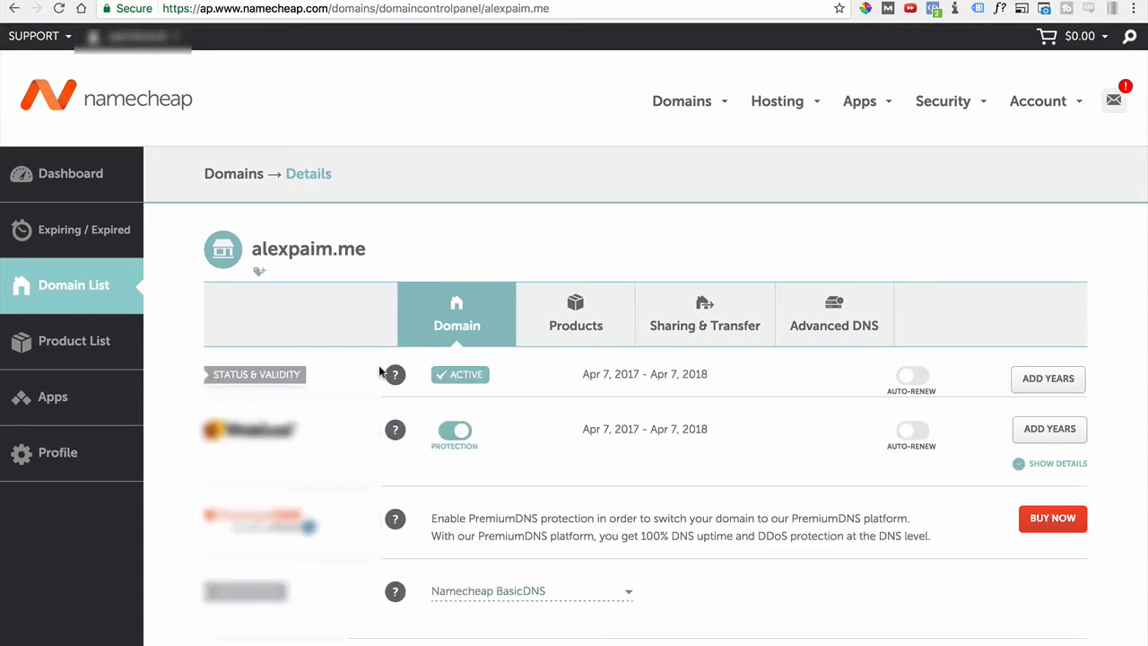
# - Change the domain's nameserver type to Custom DNS
pyautogui.scroll(-2, 378, 367)
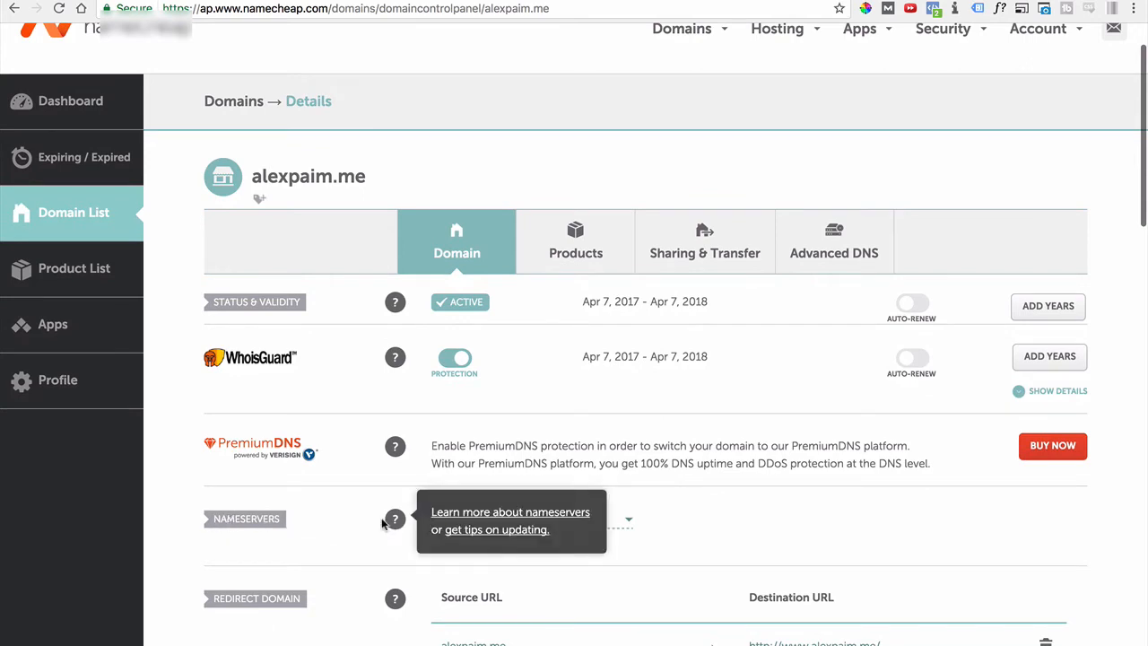
pyautogui.scroll(-1, 643, 540)
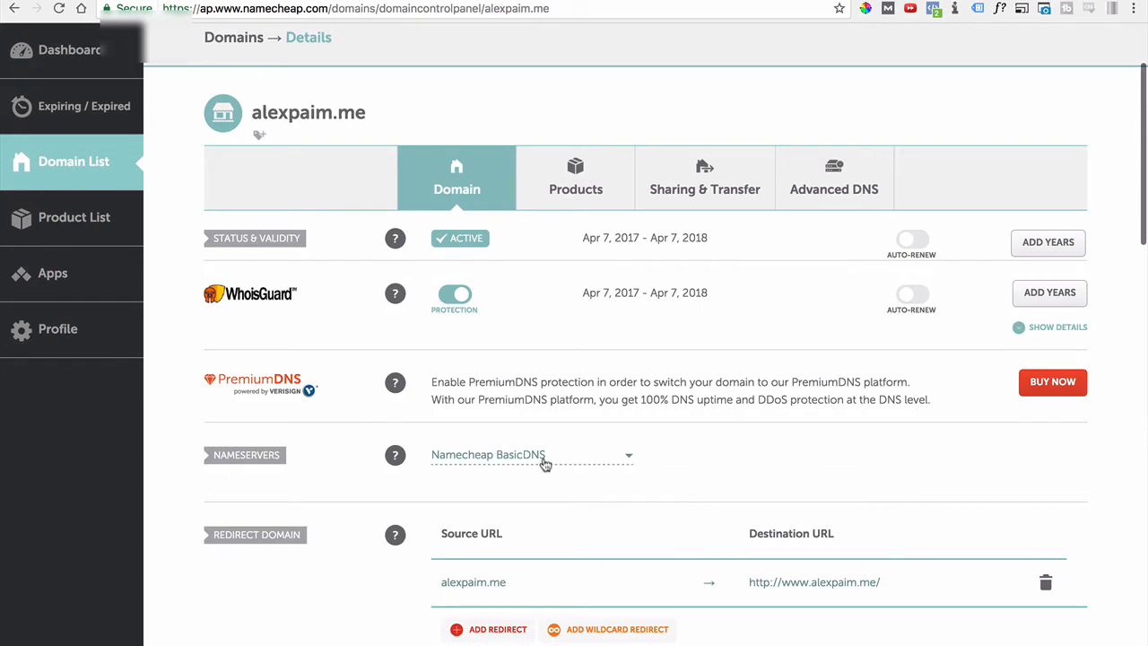
pyautogui.click(630, 459)
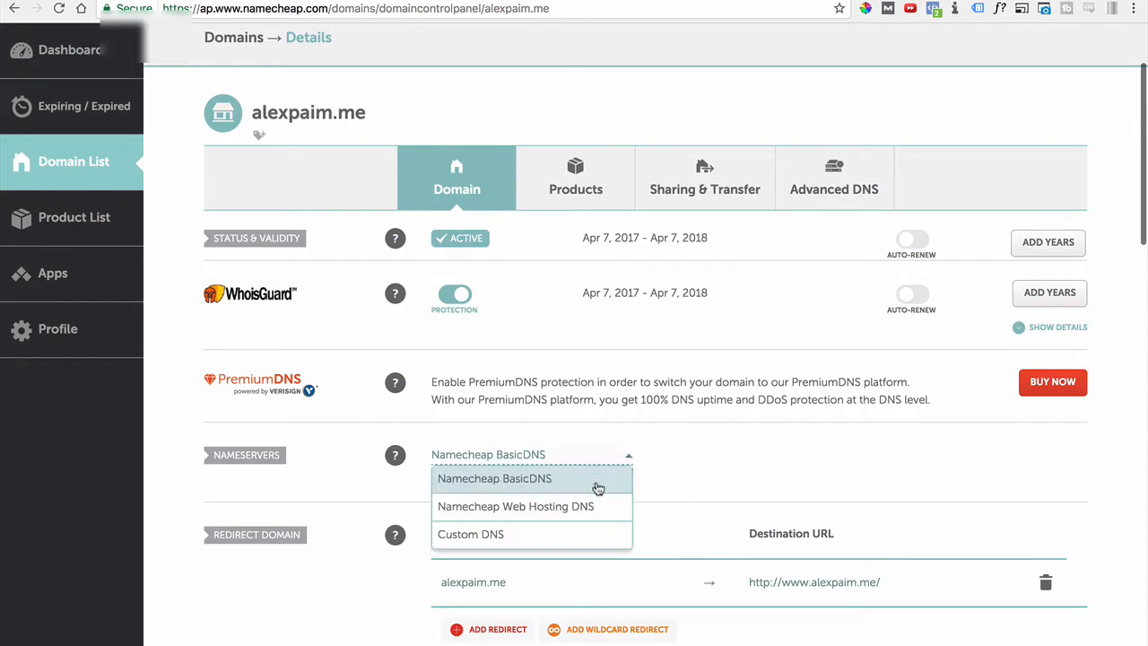
pyautogui.click(468, 541)
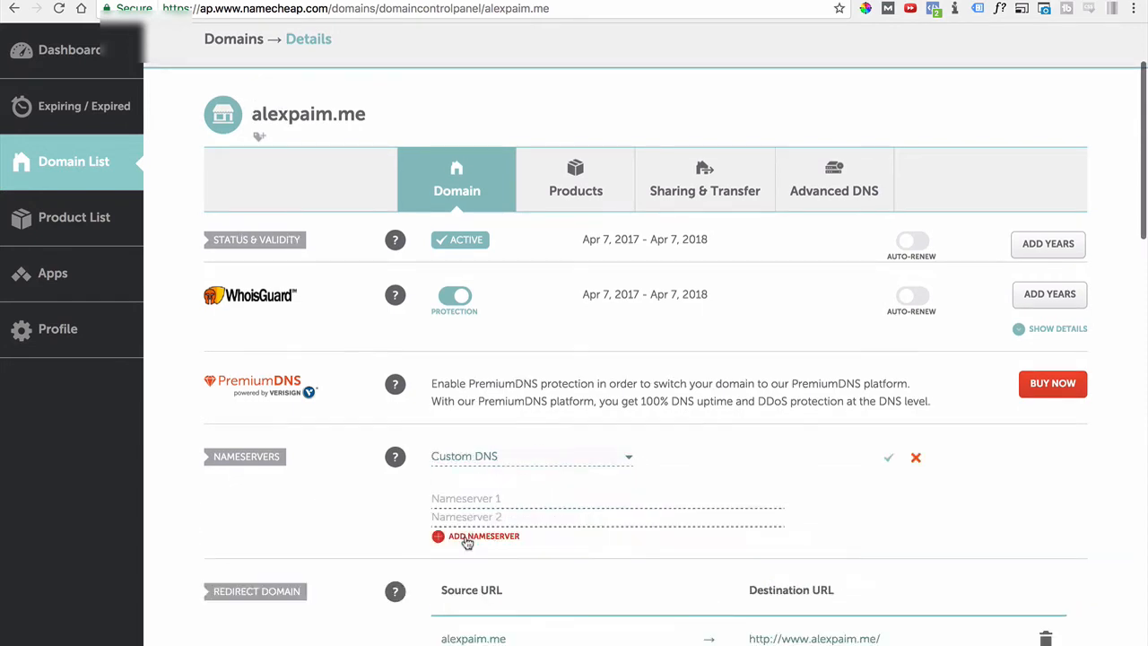
pyautogui.scroll(-1, 475, 439)
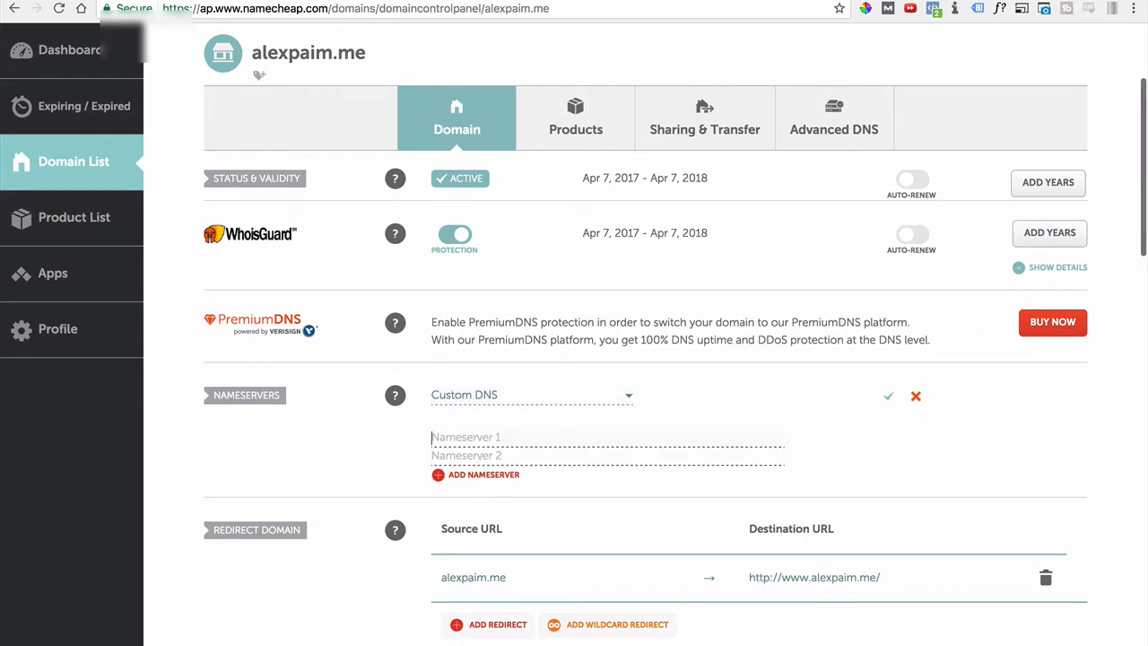
# - Copy the first nameserver, NS1.L4DNS.COM, from the Builderall instructions into the Nameserver 1 field of the Namecheap domain
pyautogui.hotkey('ctrl', 'shift', 'Tab')
pyautogui.click(545, 312)
pyautogui.moveTo(545, 312); pyautogui.dragTo(461, 314)
pyautogui.hotkey('ctrl', 'c')
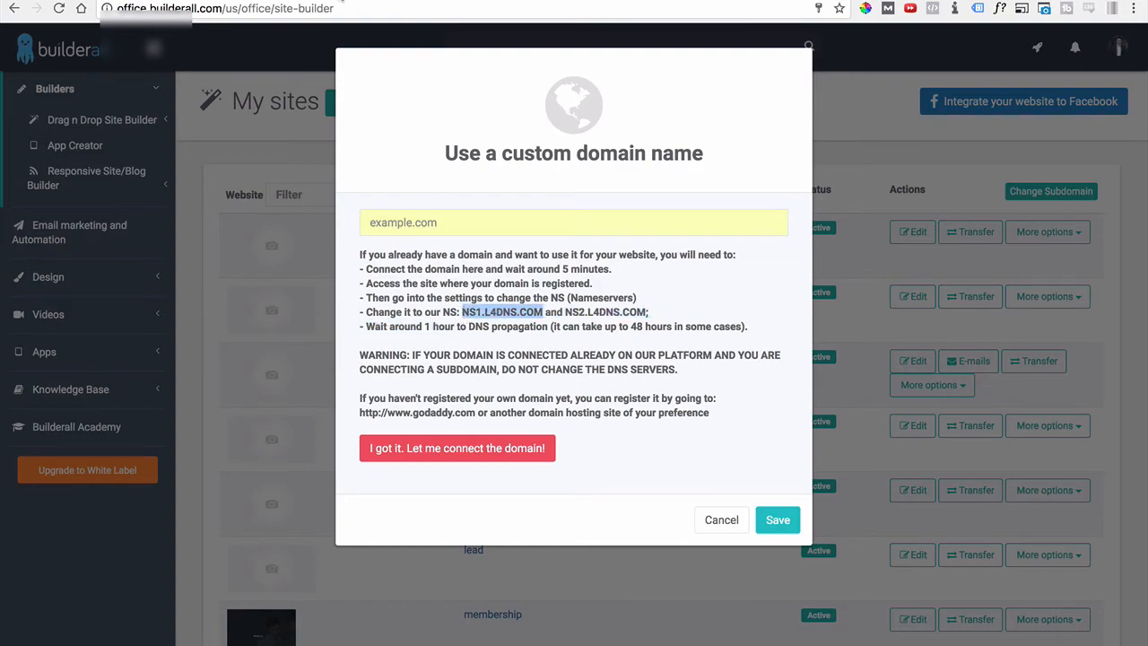
pyautogui.hotkey('ctrl', 'Tab')
pyautogui.hotkey('ctrl', 'v')
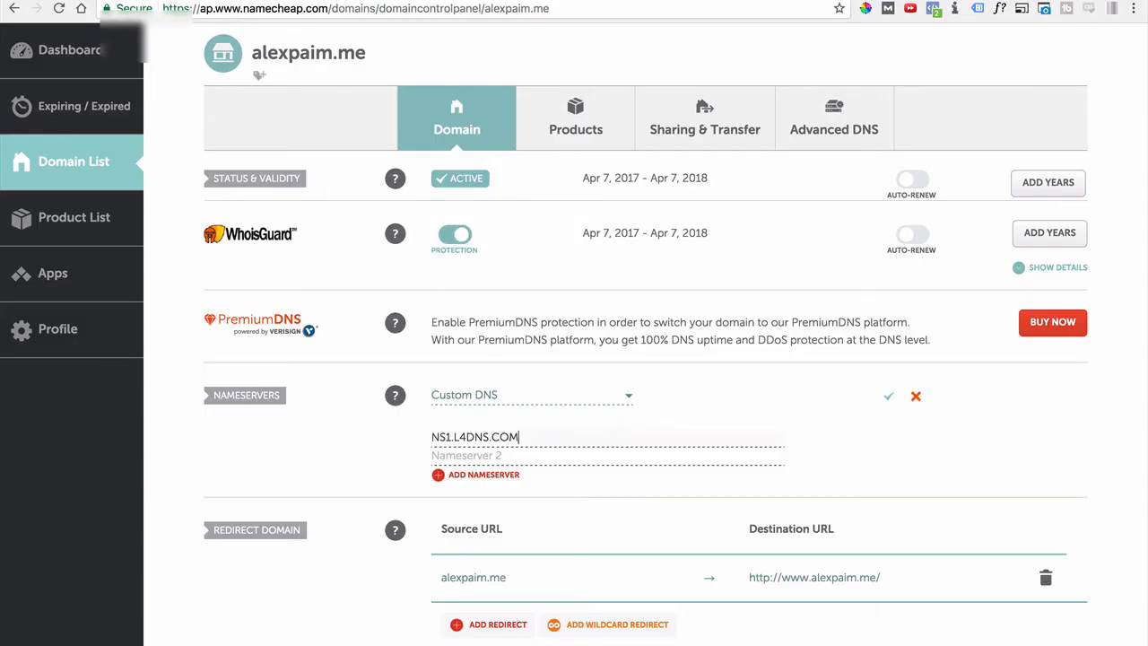
# - Copy NS2.L4DNS.COM from the Builderall instructions into Nameserver 2 in Namecheap and save the custom nameservers
pyautogui.hotkey('ctrl', 'shift', 'Tab')
pyautogui.moveTo(564, 312); pyautogui.dragTo(647, 314)
pyautogui.hotkey('ctrl', 'c')
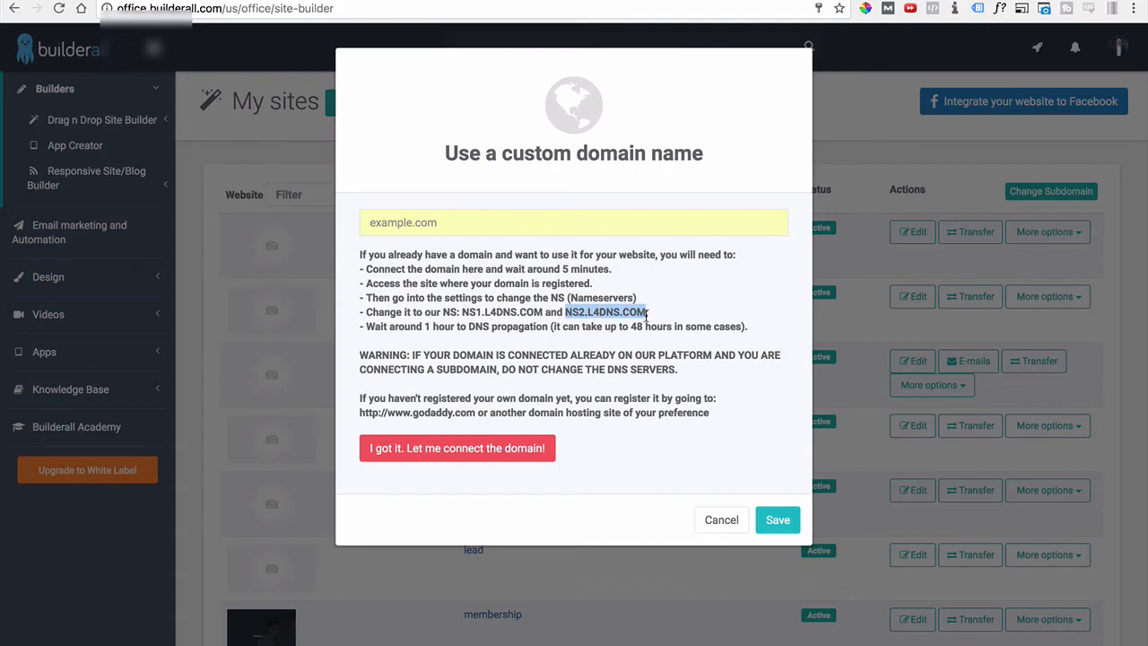
pyautogui.hotkey('ctrl', 'Tab')
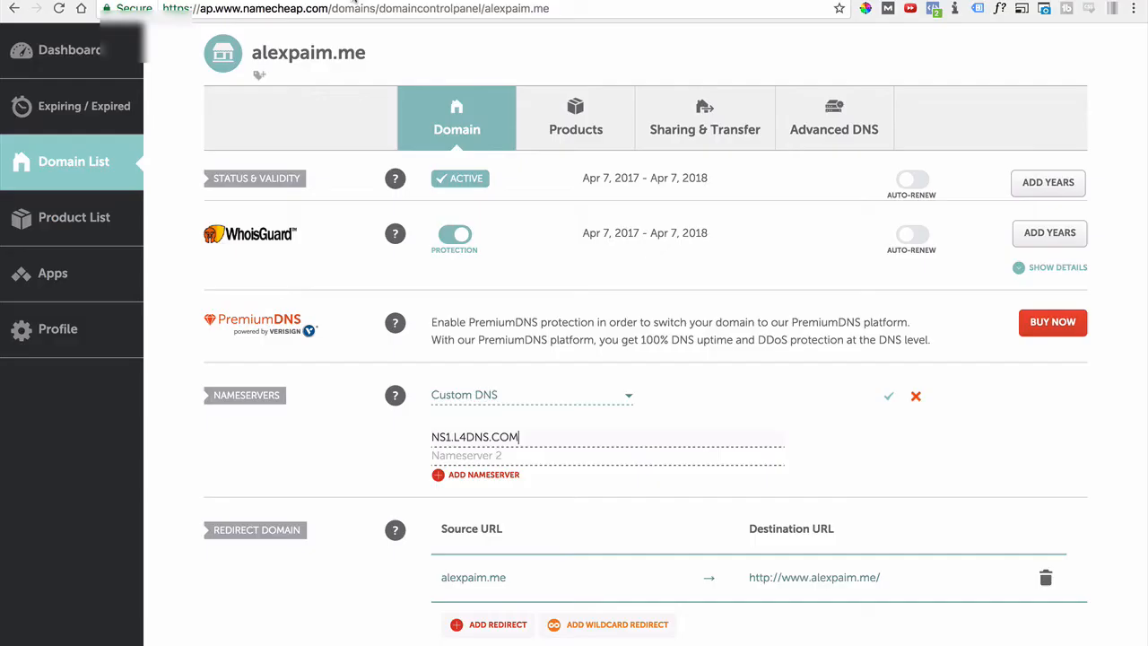
pyautogui.click(534, 457)
pyautogui.hotkey('ctrl', 'v')
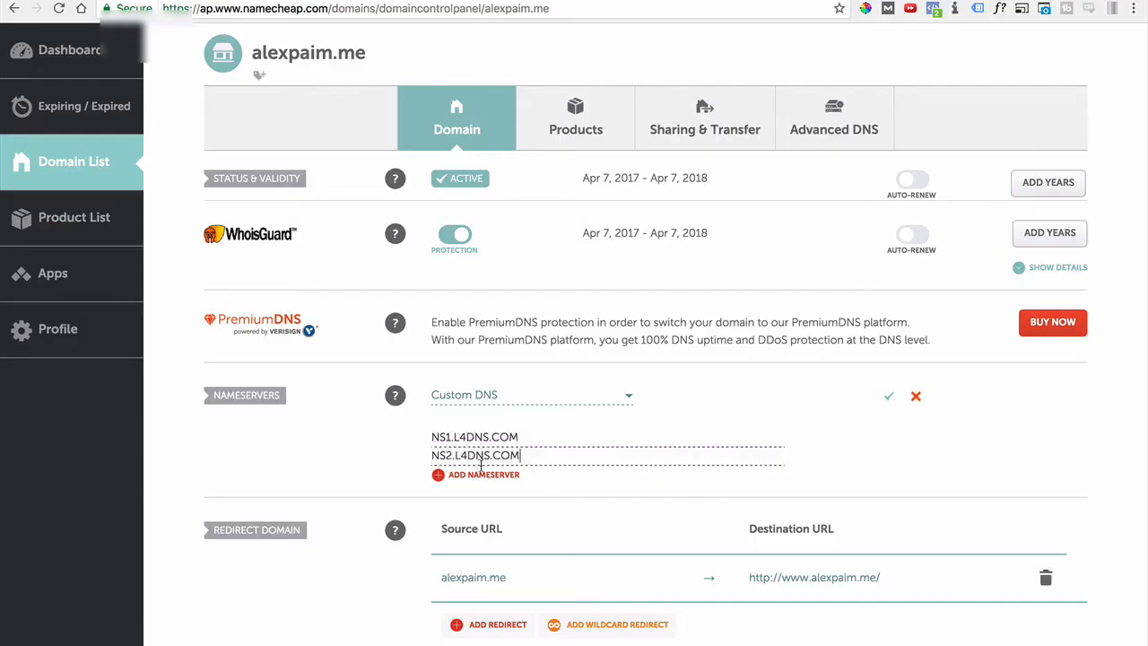
pyautogui.click(888, 398)
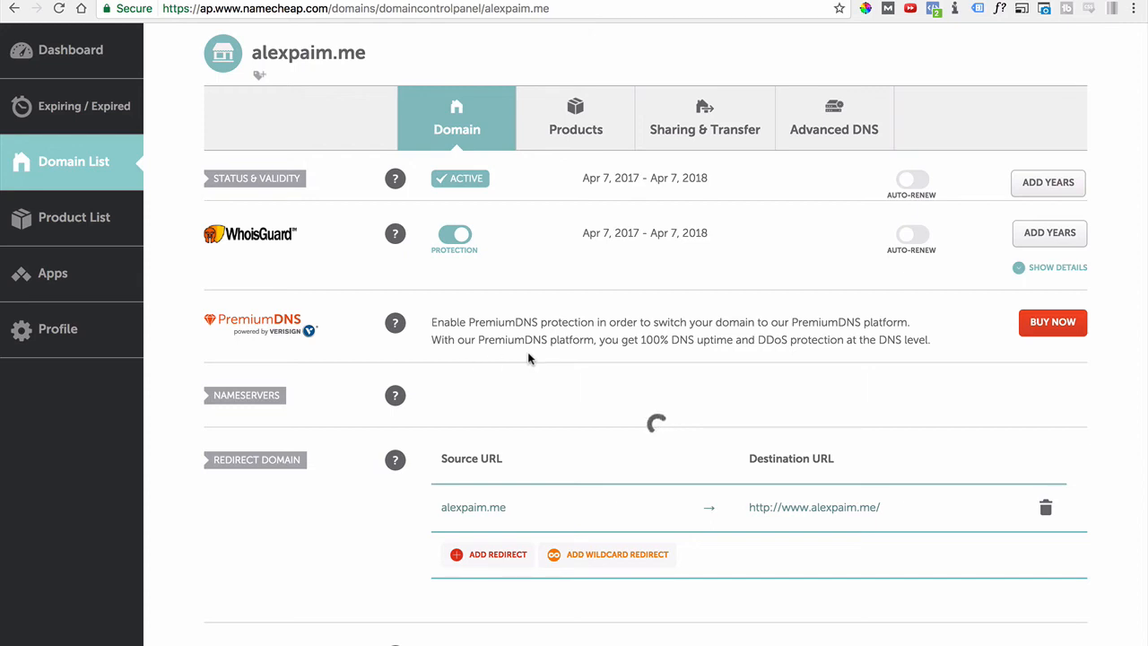
# - Check the Namecheap domain page for how long the nameserver update takes to come into effect
pyautogui.click(205, 1)
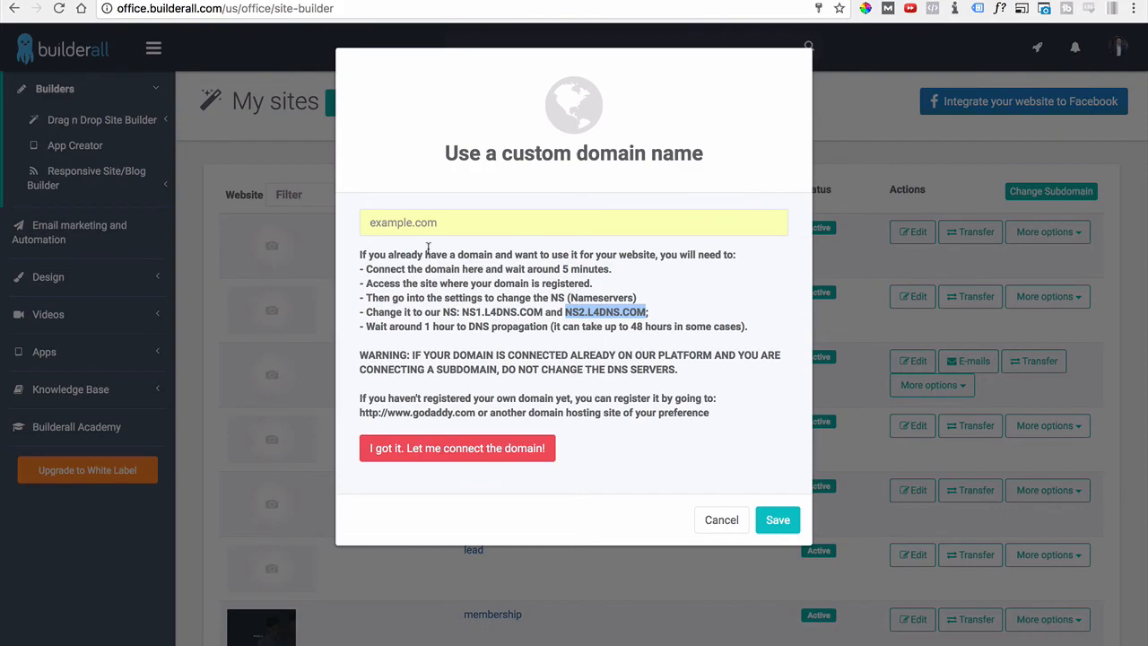
pyautogui.click(345, 1)
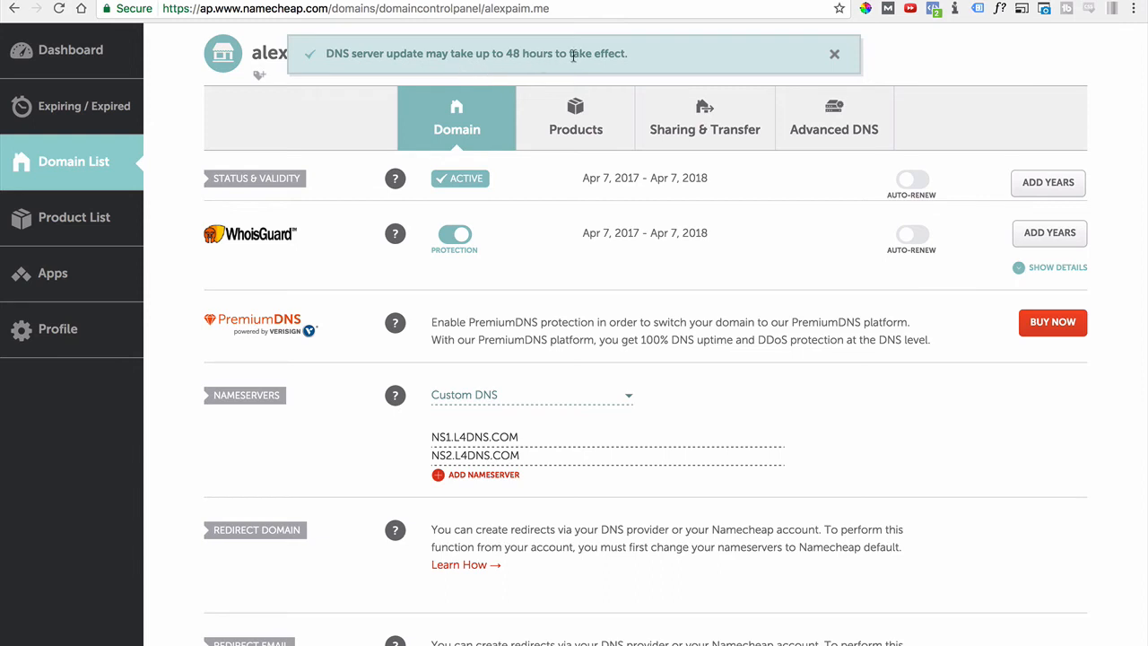
pyautogui.moveTo(505, 54); pyautogui.dragTo(567, 54)
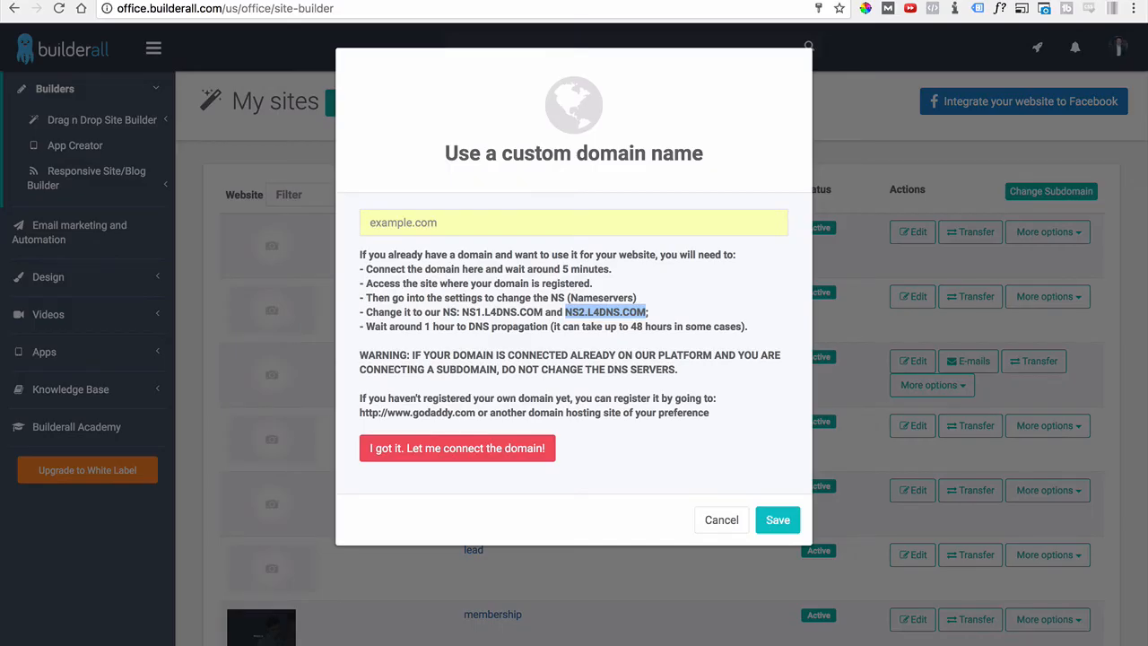
# - Switch to Builderall, enter the .me domain as the site's custom domain name and save it
pyautogui.click(372, 222)
pyautogui.write('ale')
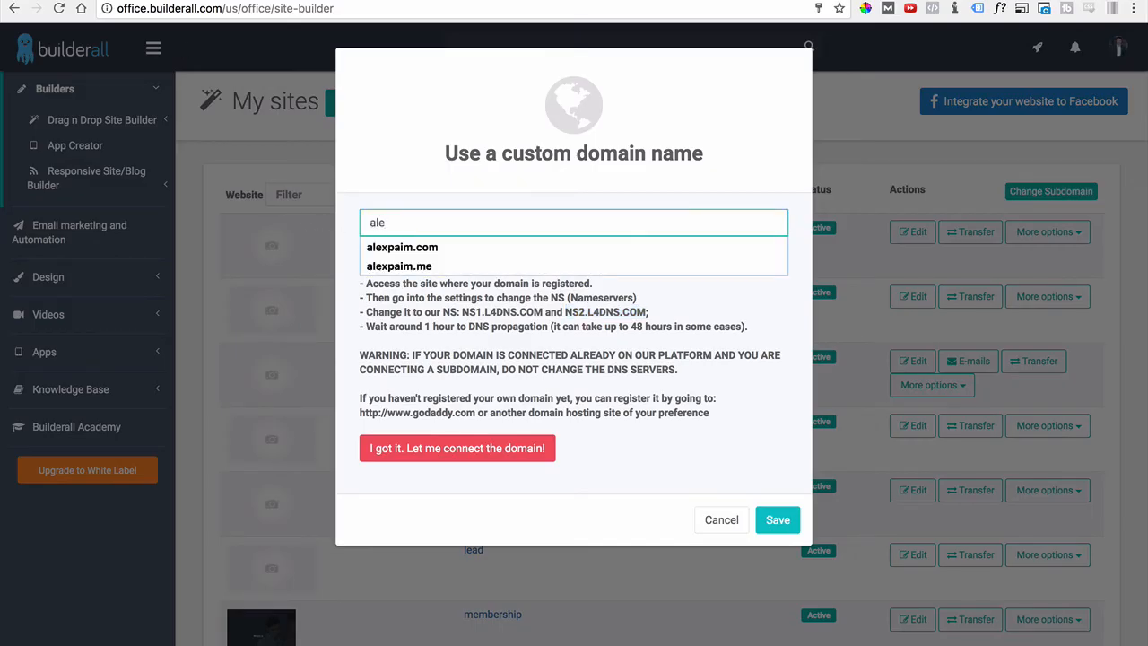
pyautogui.write('xpaim.me')
pyautogui.press('Down')
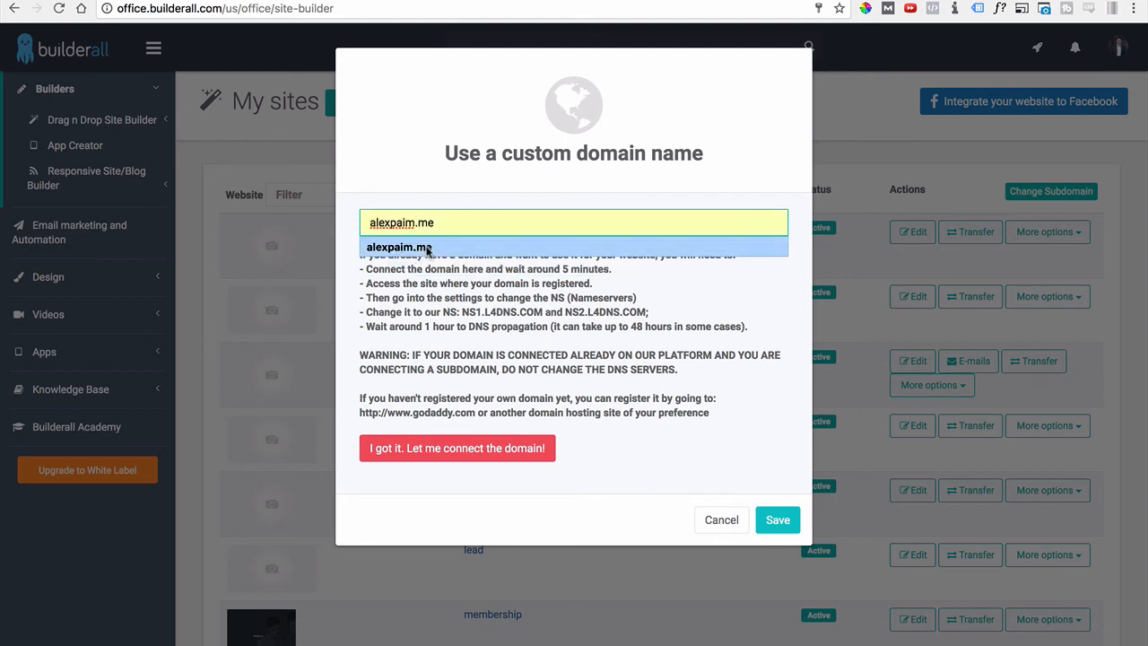
pyautogui.press('Return')
pyautogui.click(777, 520)
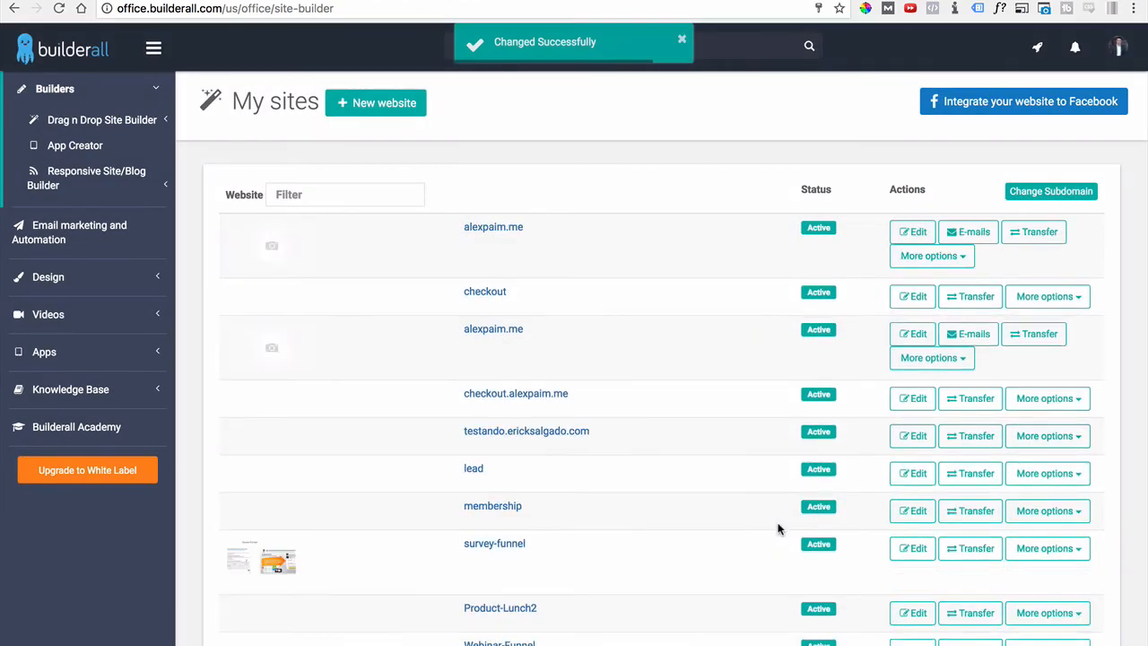
# - Open the first listed site at its .me domain to check the live page, and return to the site list
pyautogui.click(494, 228)
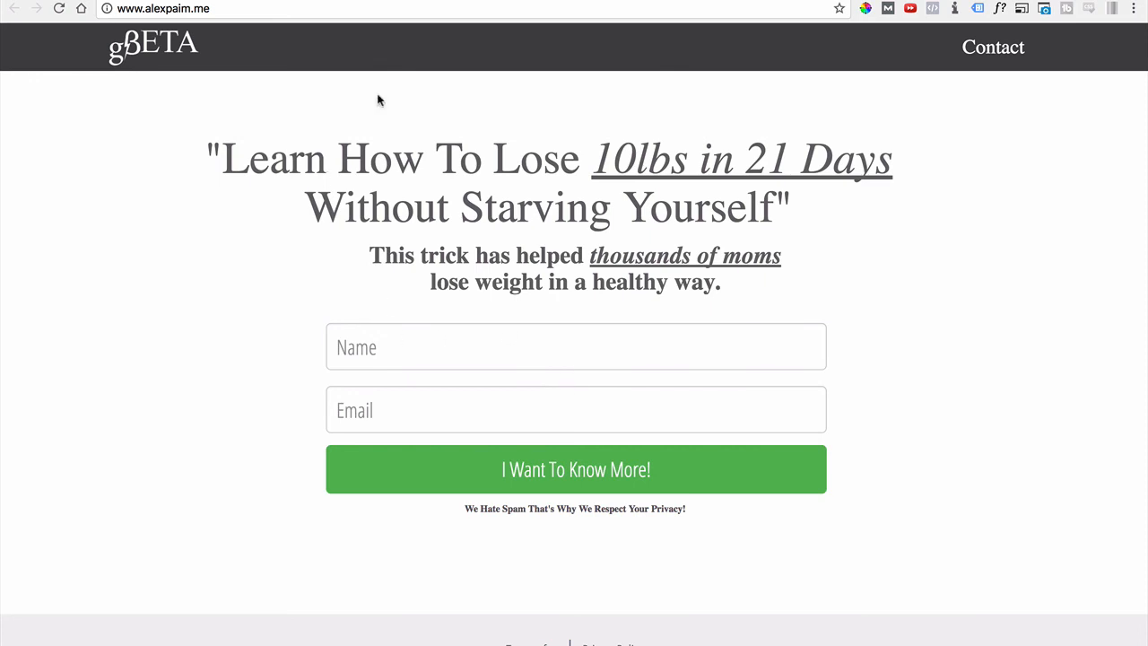
pyautogui.click(194, 0)
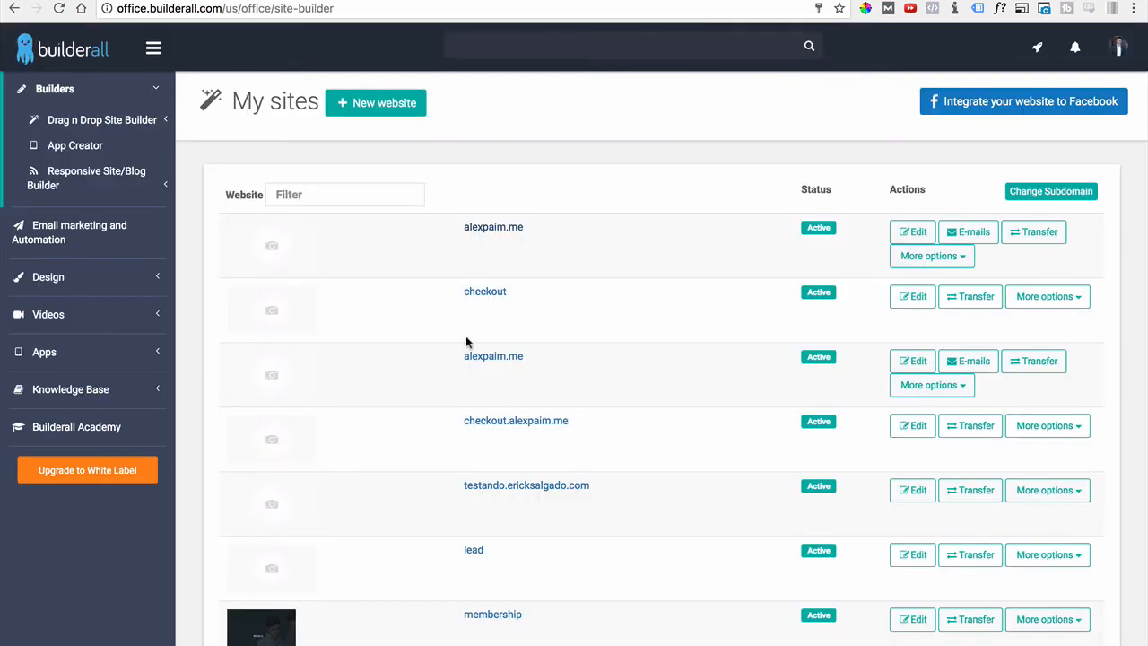